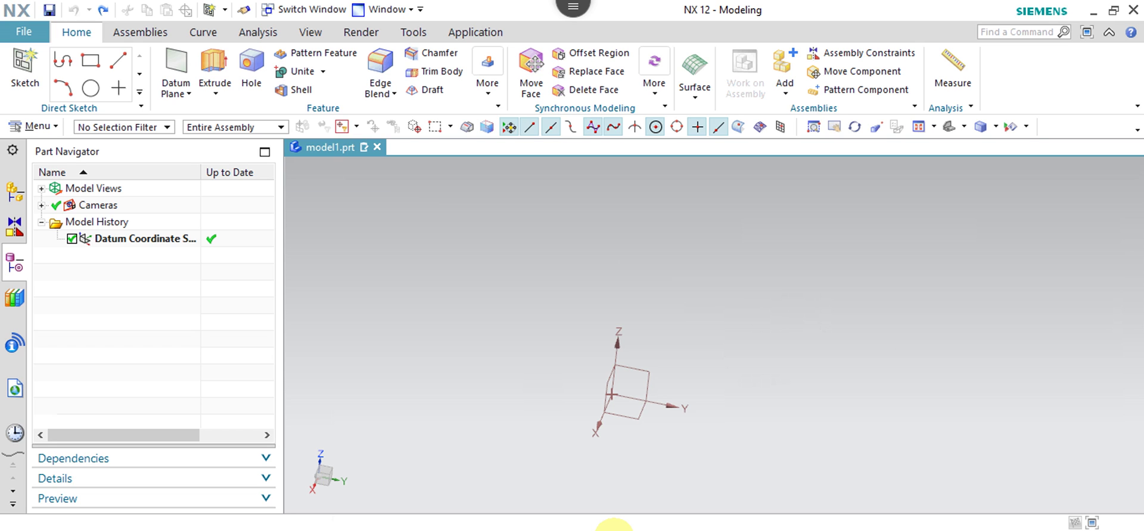
Draw a circle centred at the origin on the XY plane as Sketch (1) and finish it
click(25, 70)
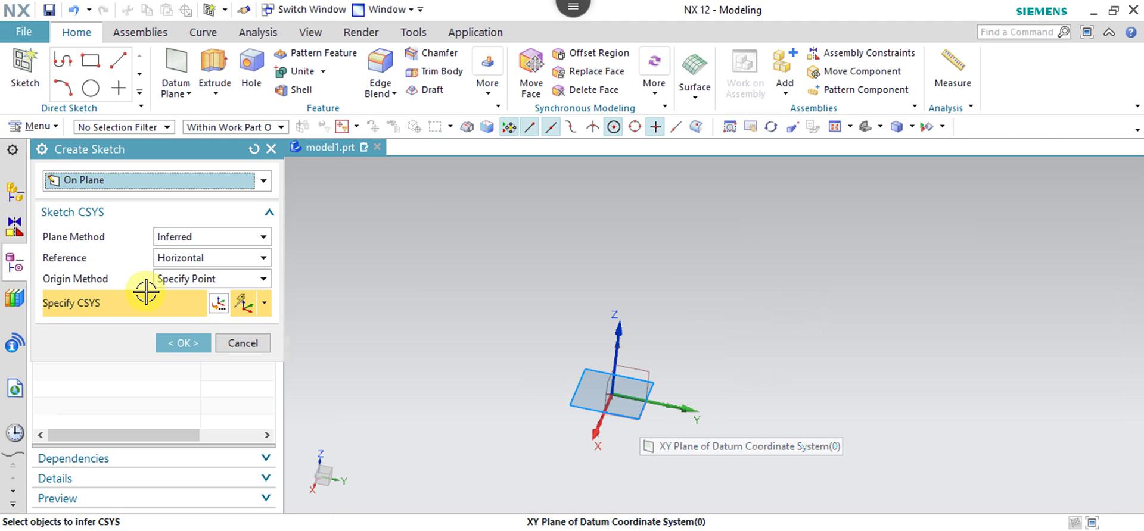
click(191, 348)
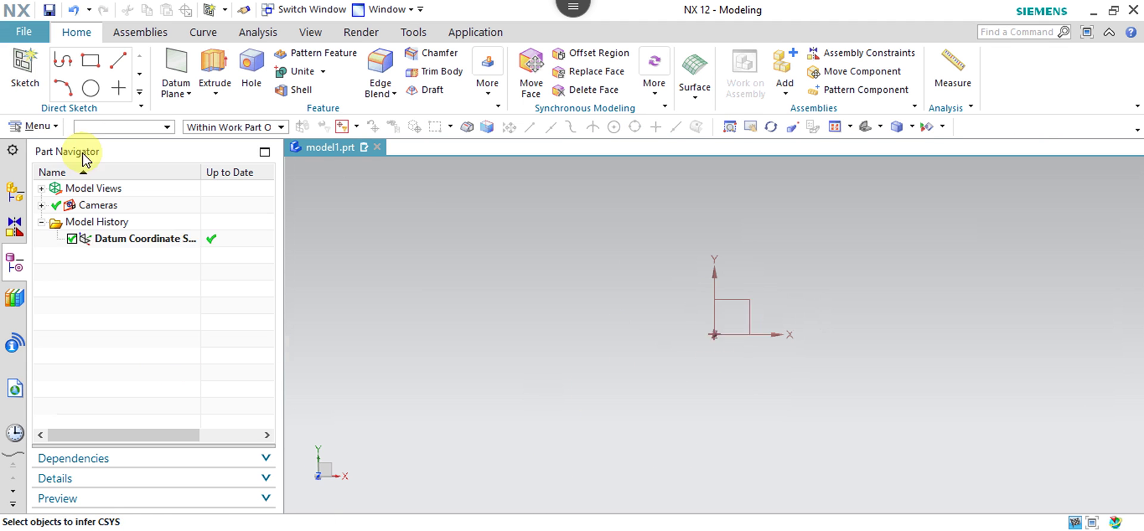
click(210, 60)
click(714, 335)
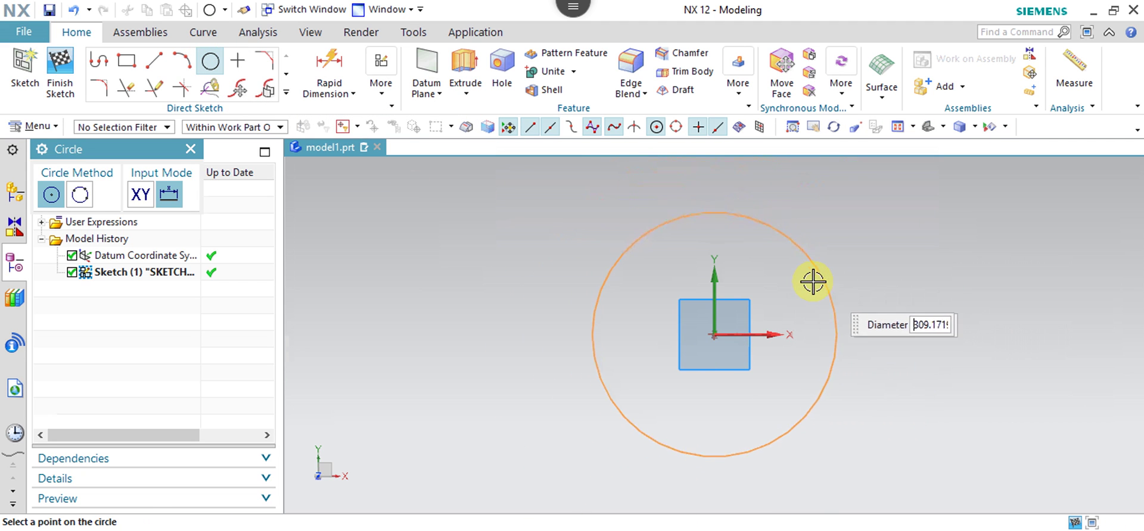
click(620, 280)
click(56, 92)
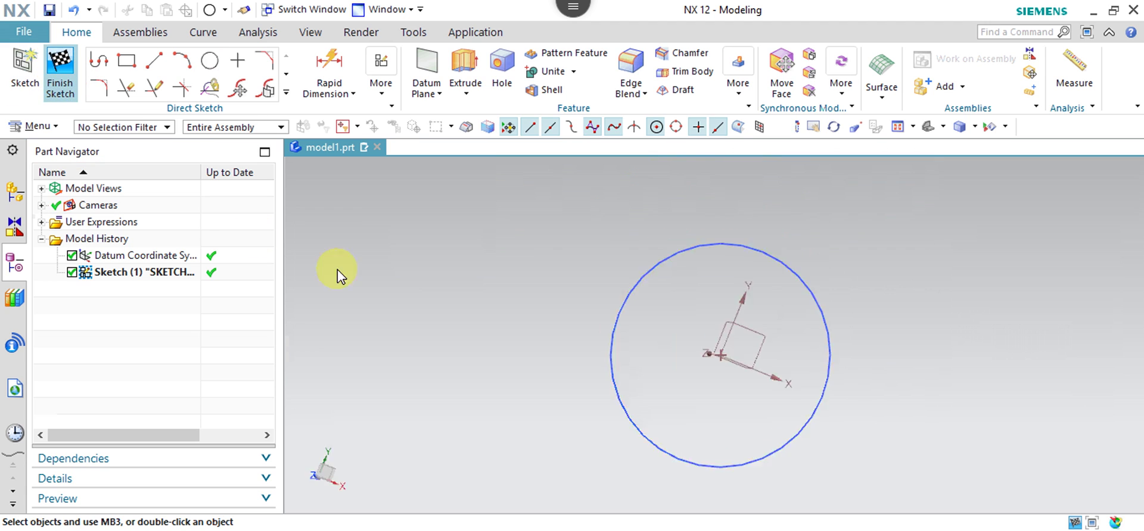
Extrude the circle 50 mm into a solid disc
click(213, 62)
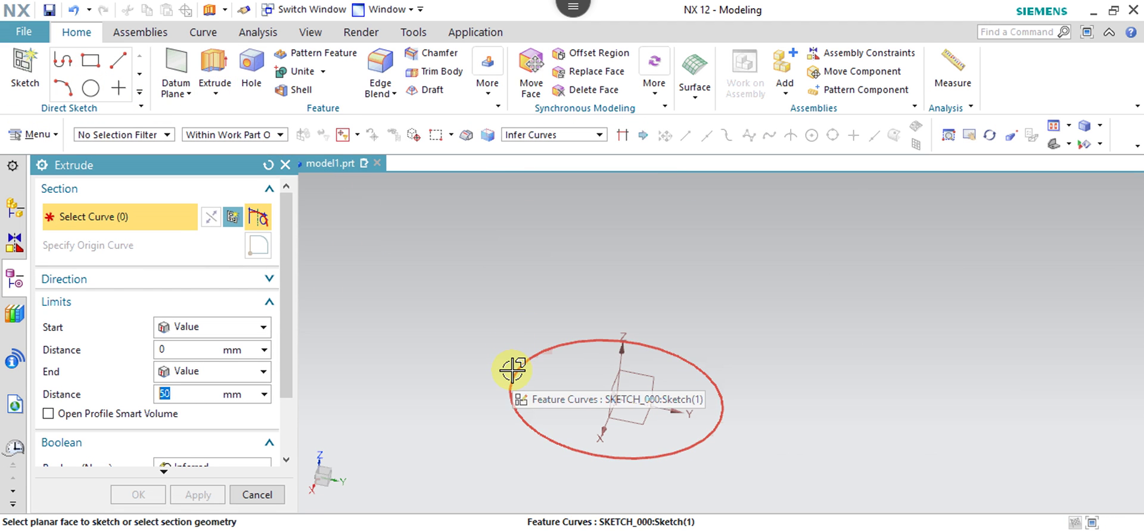
click(515, 368)
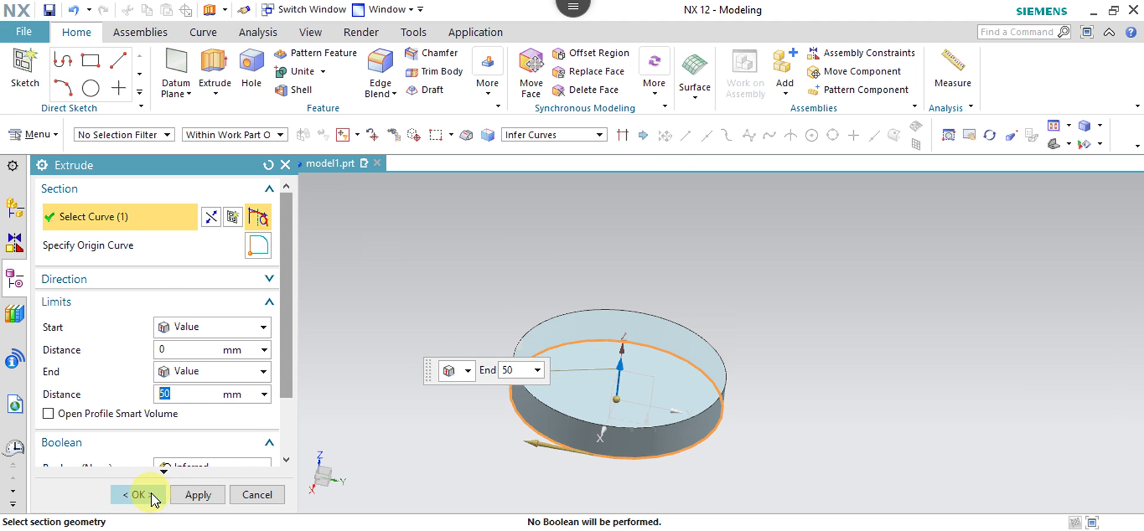
click(146, 494)
right_click(371, 354)
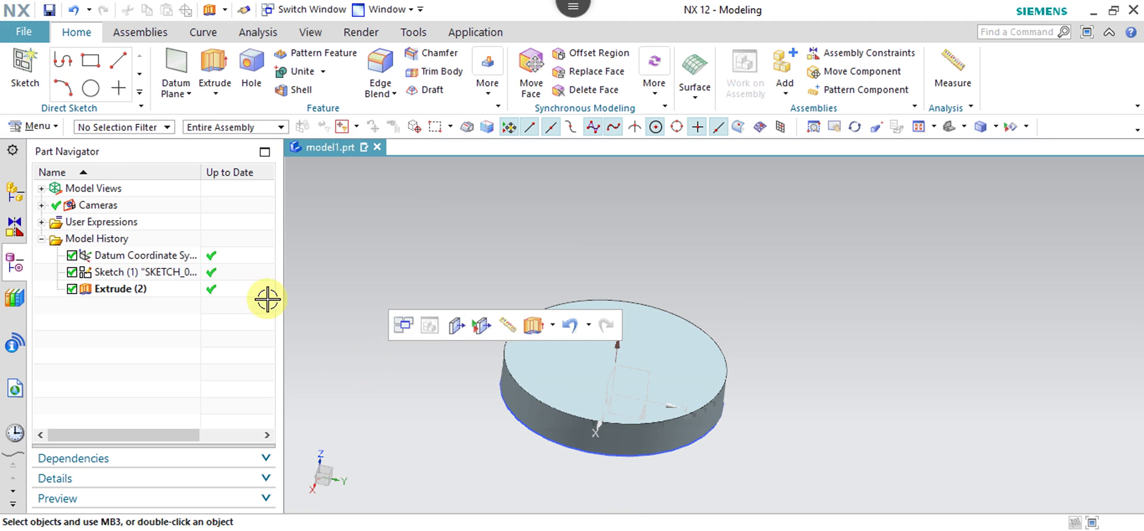
click(27, 68)
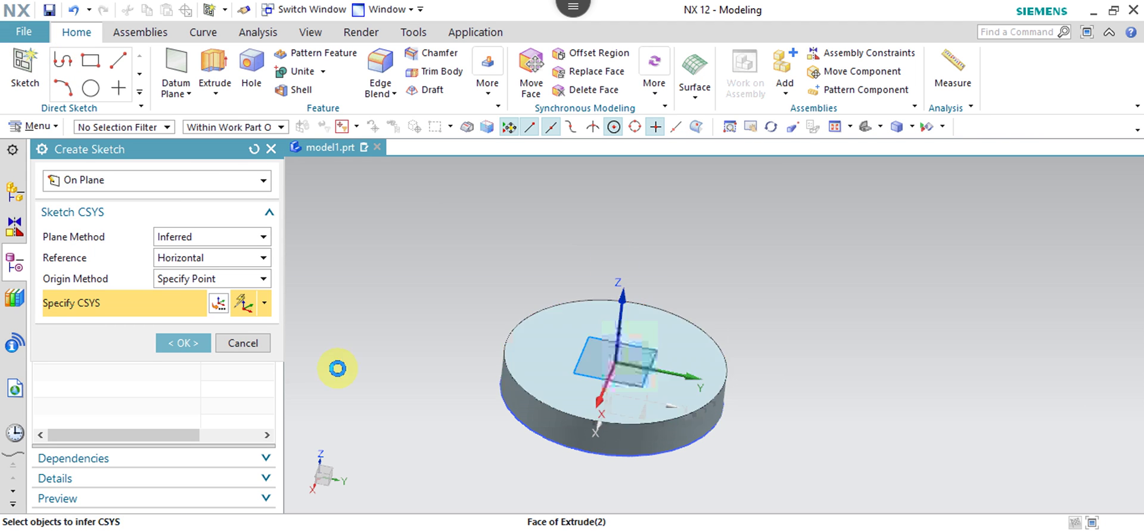
Place Sketch (3) on the disc's top face and open it in the Sketch Task Environment
click(169, 342)
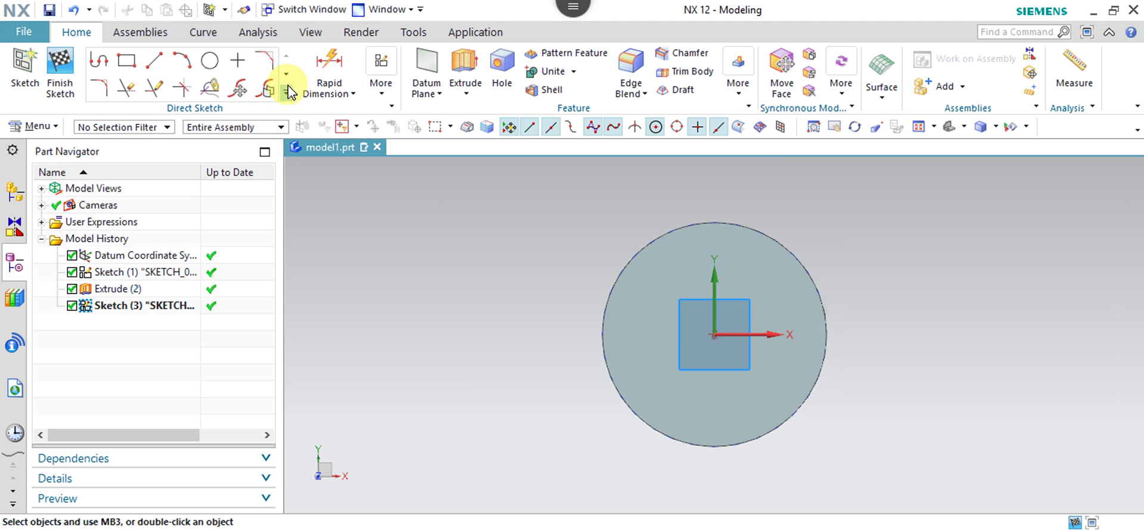
click(288, 90)
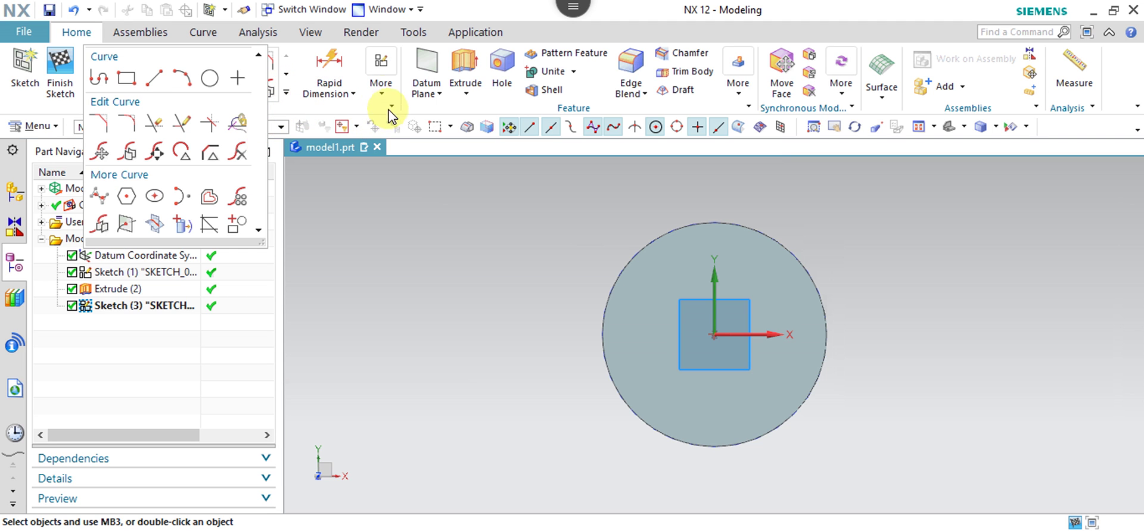
click(381, 93)
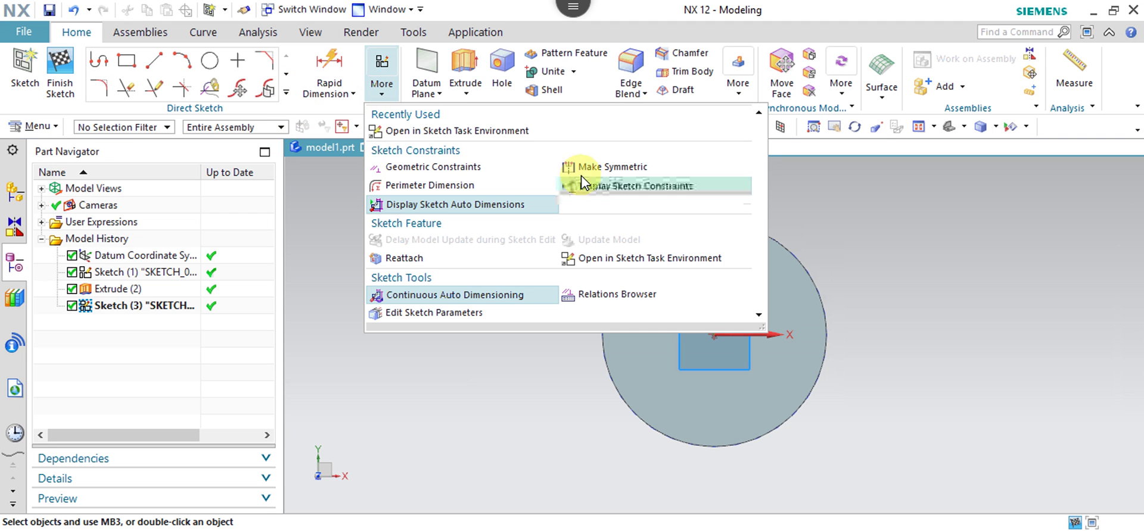
click(642, 271)
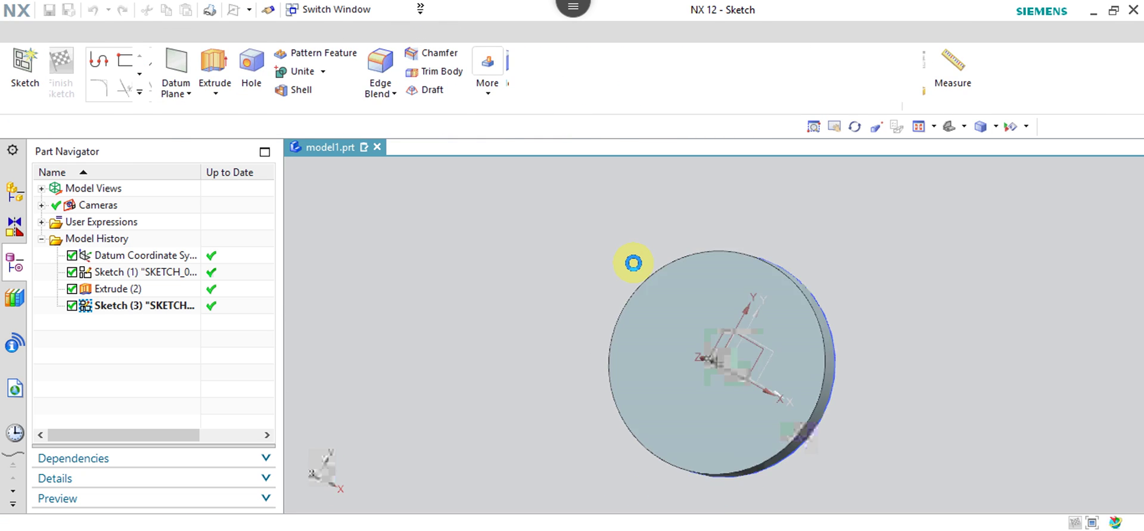
click(888, 303)
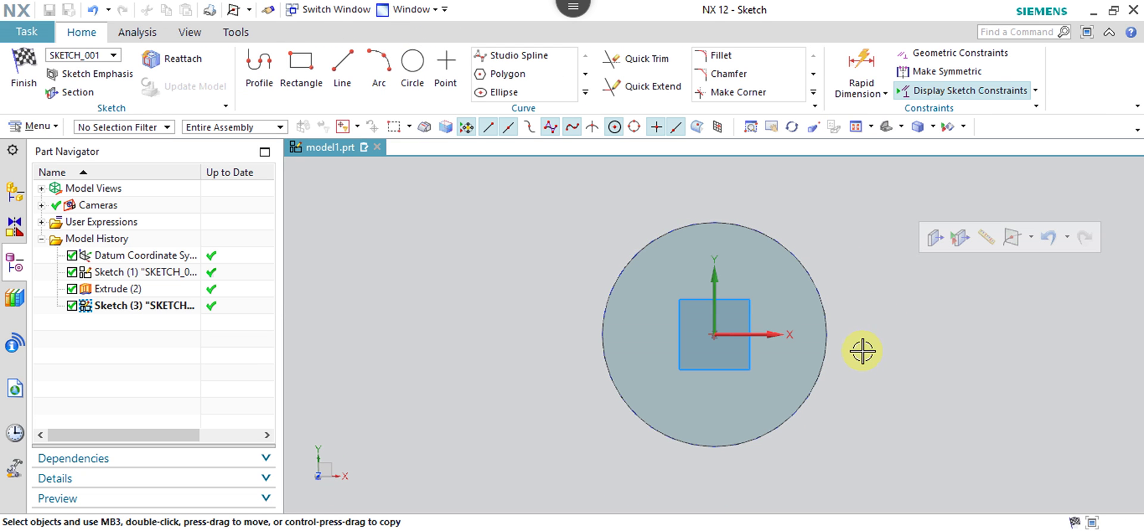
Choose Intersection Point from the expanded Curve gallery
click(585, 92)
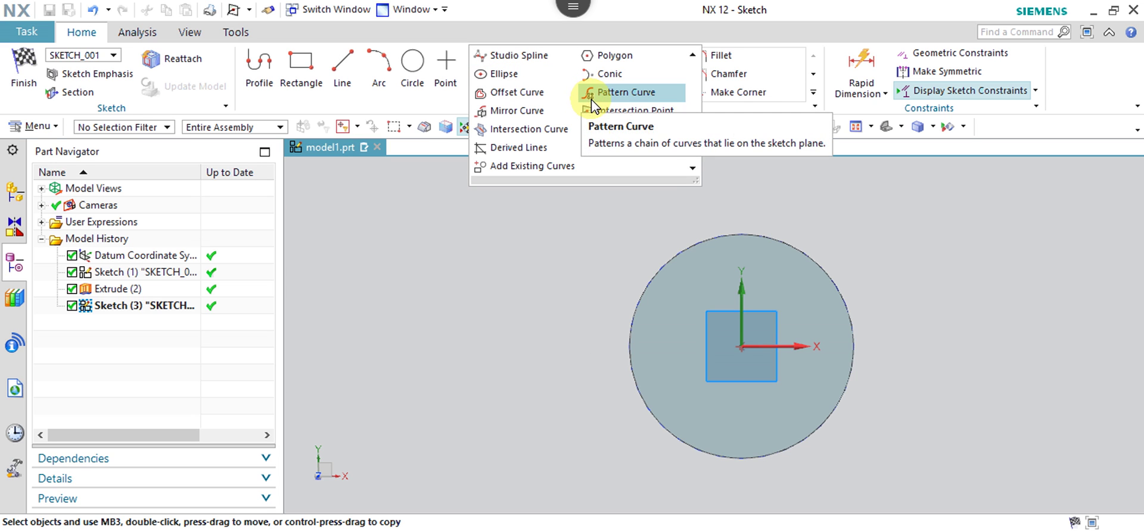
click(658, 113)
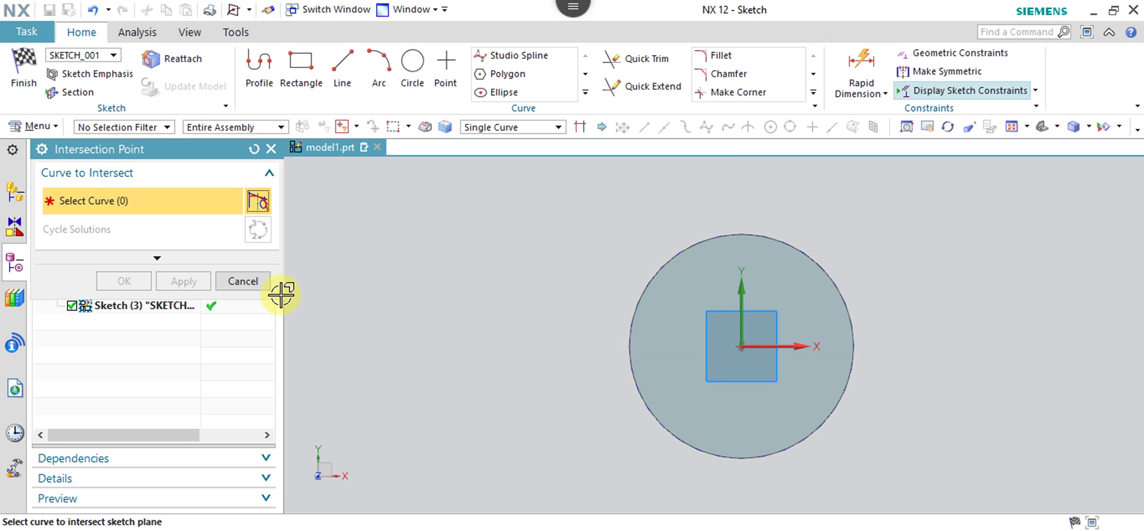
Create an associative intersection point on the disc's circular edge, cycling to the wanted solution
click(764, 235)
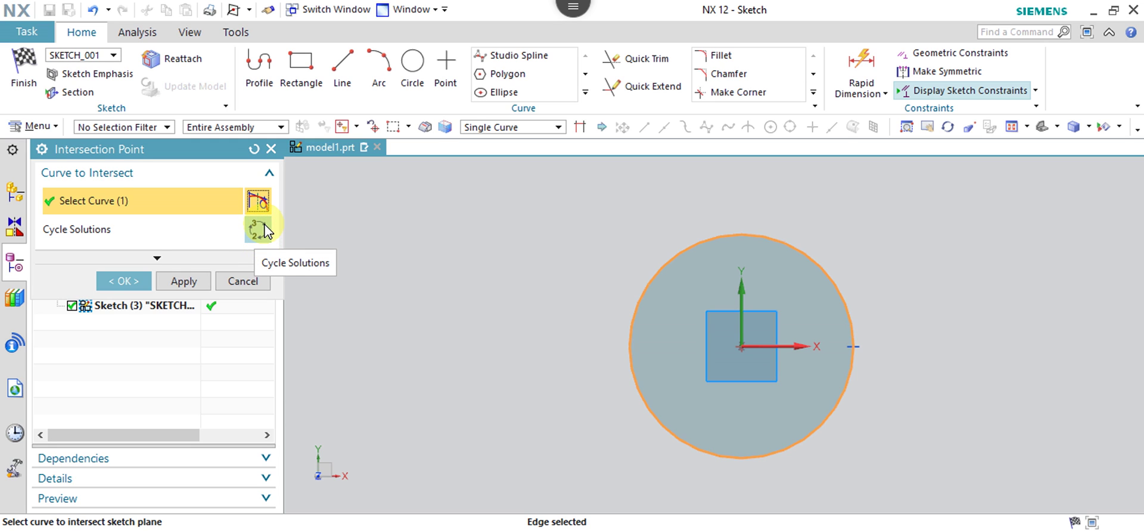
click(266, 236)
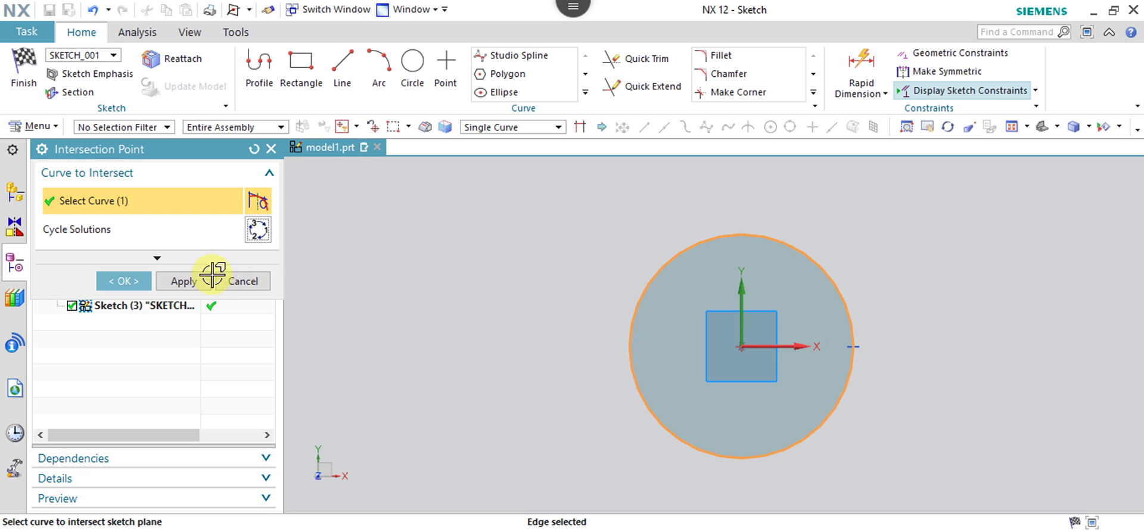
click(124, 283)
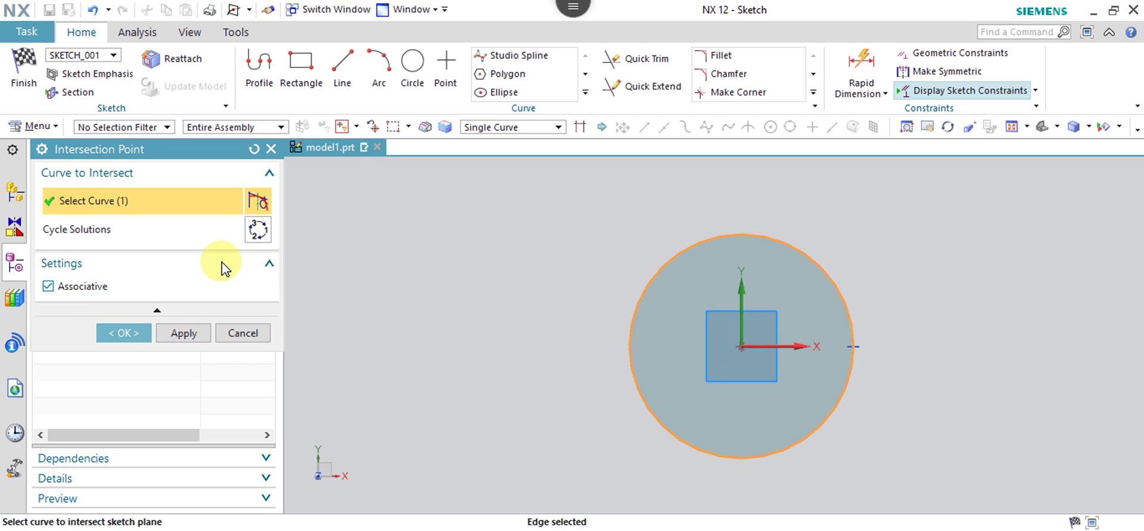
click(123, 333)
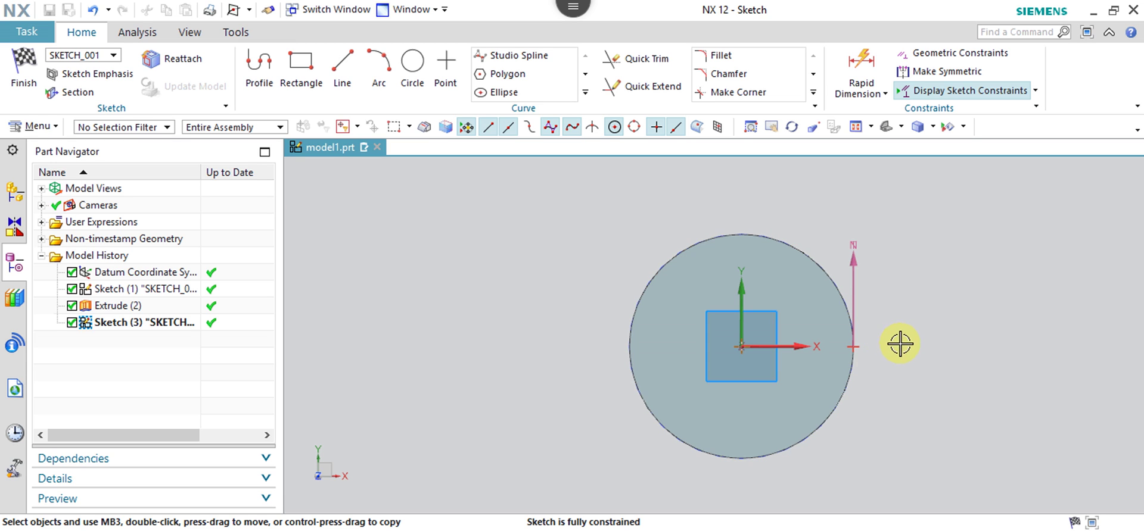
Orbit and zoom around the disc, then finish Sketch (3) back in Modeling
middle_drag(858, 365, 779, 391)
click(786, 399)
key(ctrl+b)
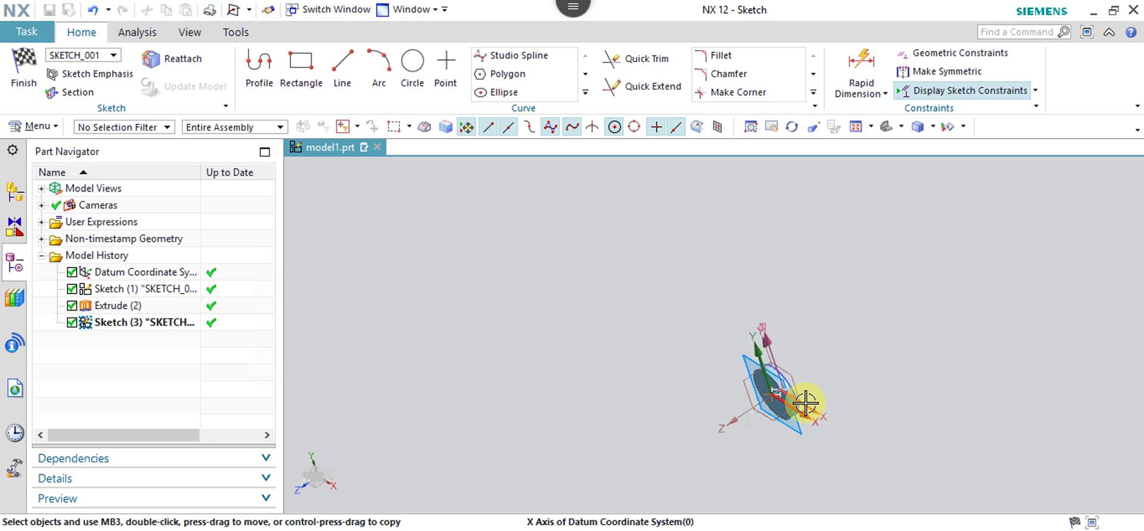
scroll(801, 404, up, 3)
scroll(795, 403, up, 3)
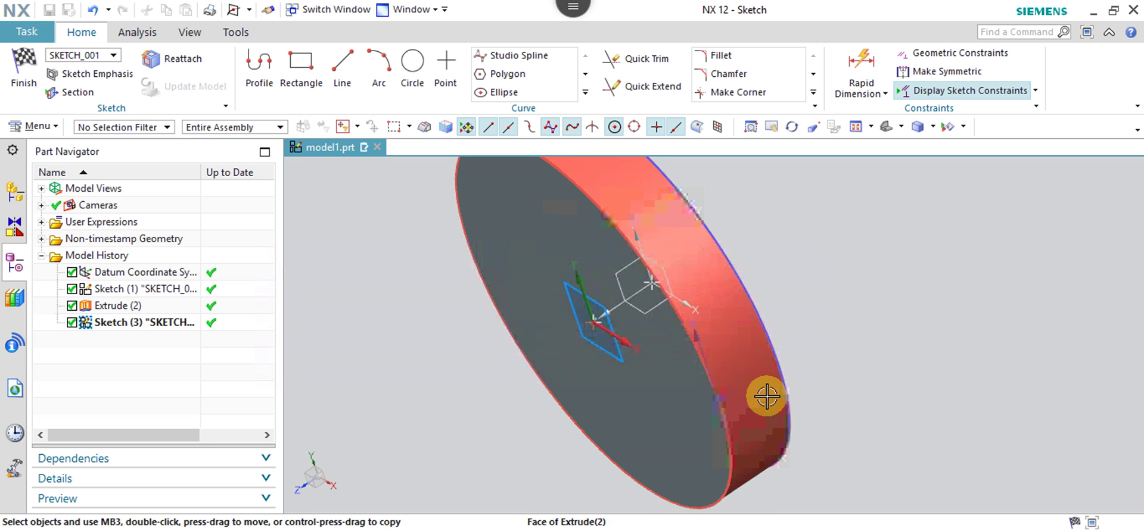
middle_drag(753, 461, 549, 436)
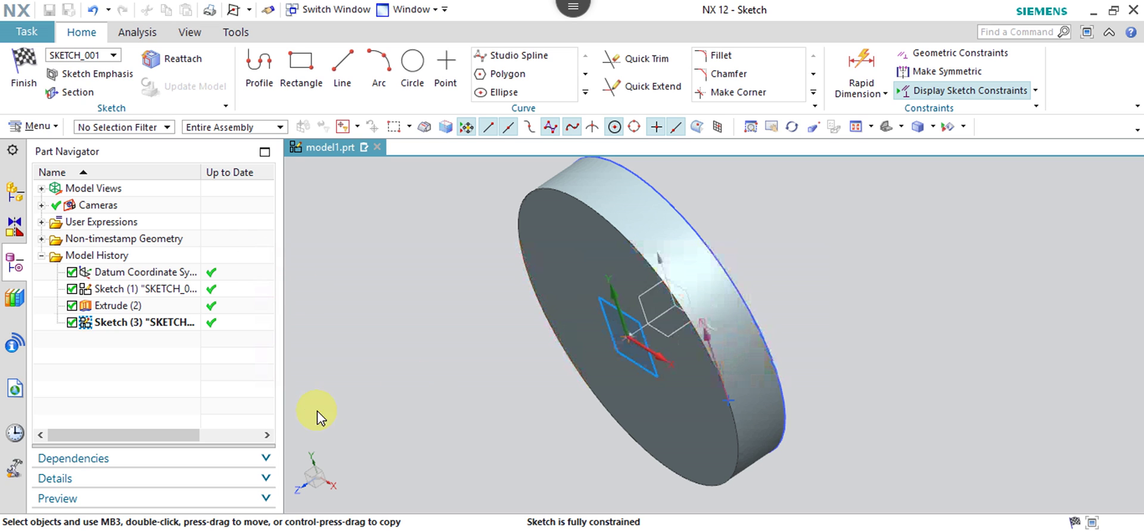
click(23, 70)
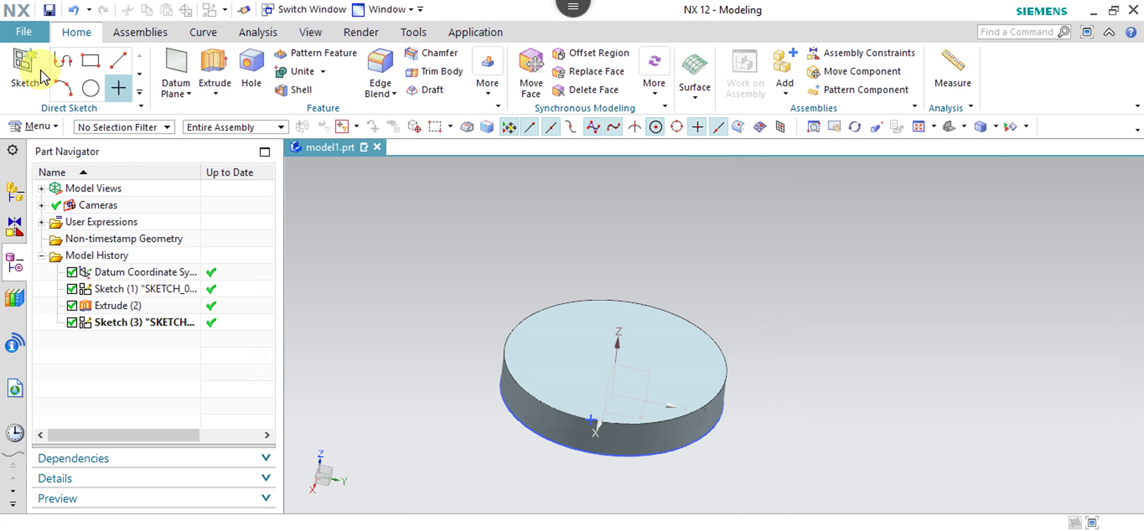
Create Sketch (4) on the XZ datum plane and open it in the Sketch Task Environment
click(40, 72)
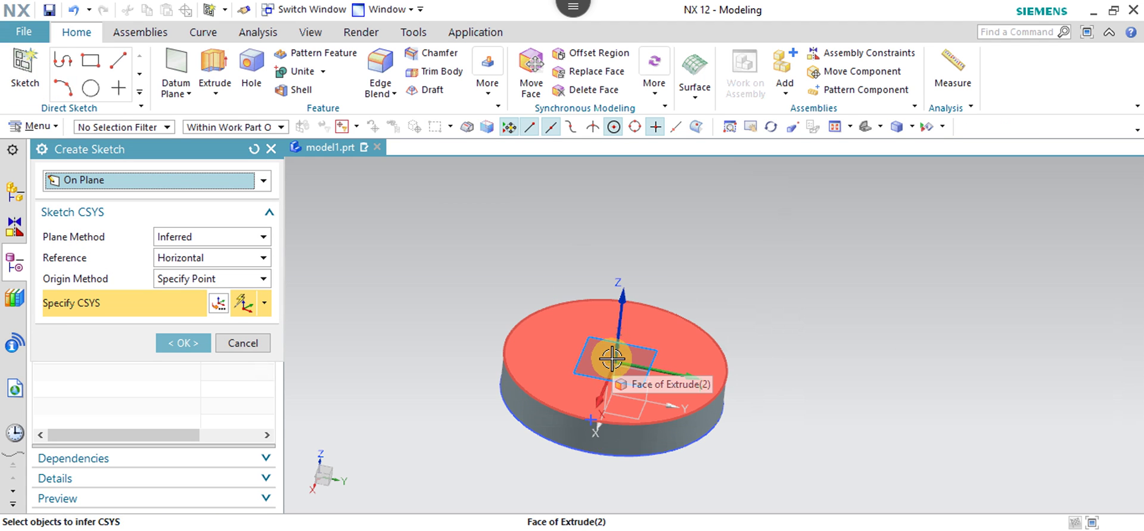
click(613, 368)
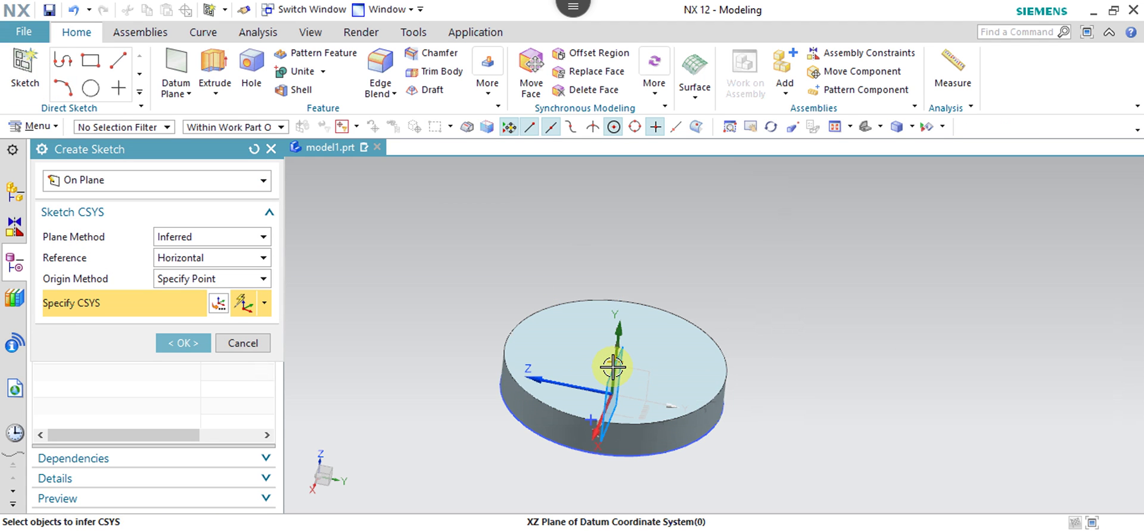
click(180, 344)
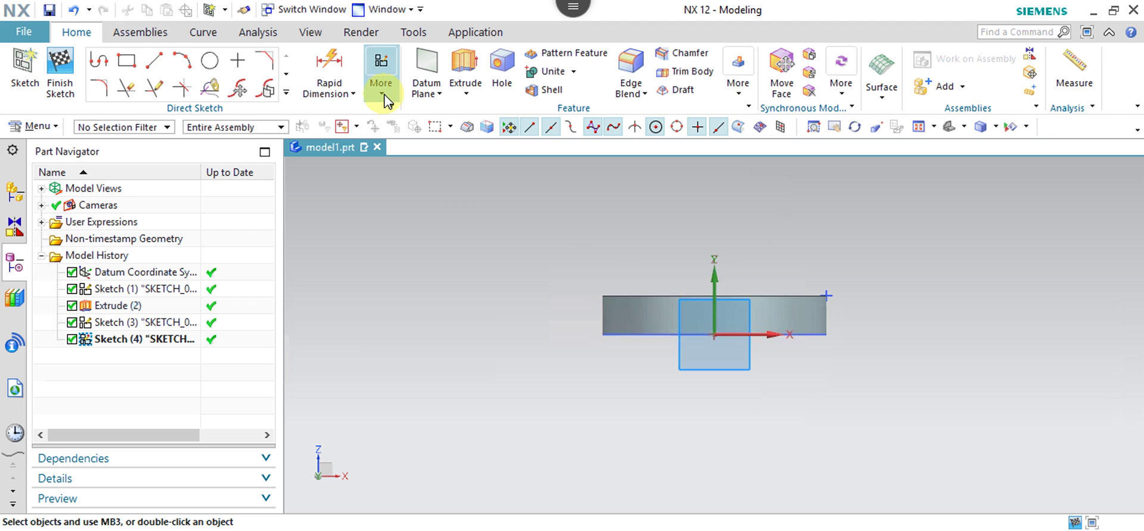
click(382, 87)
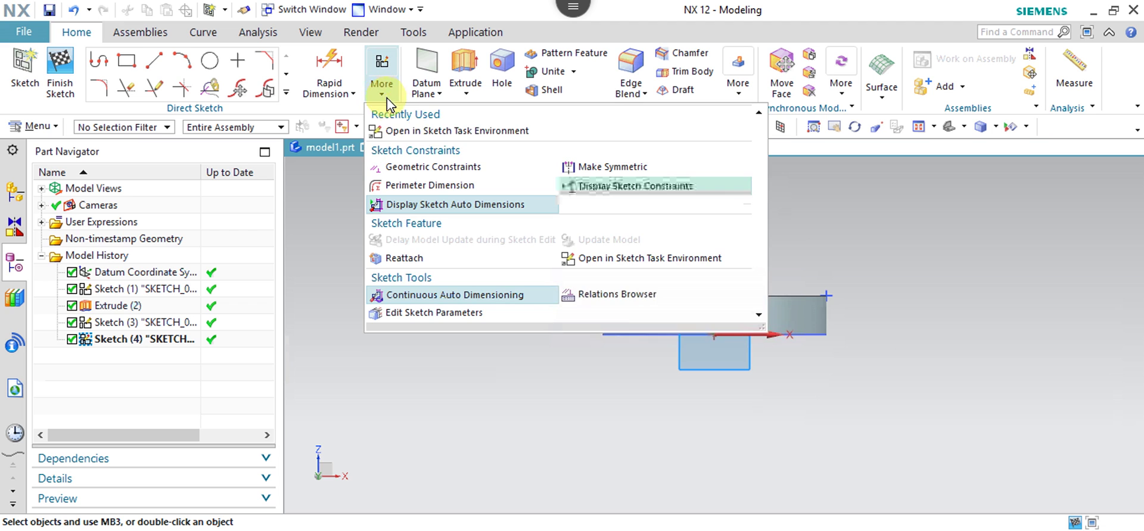
click(620, 257)
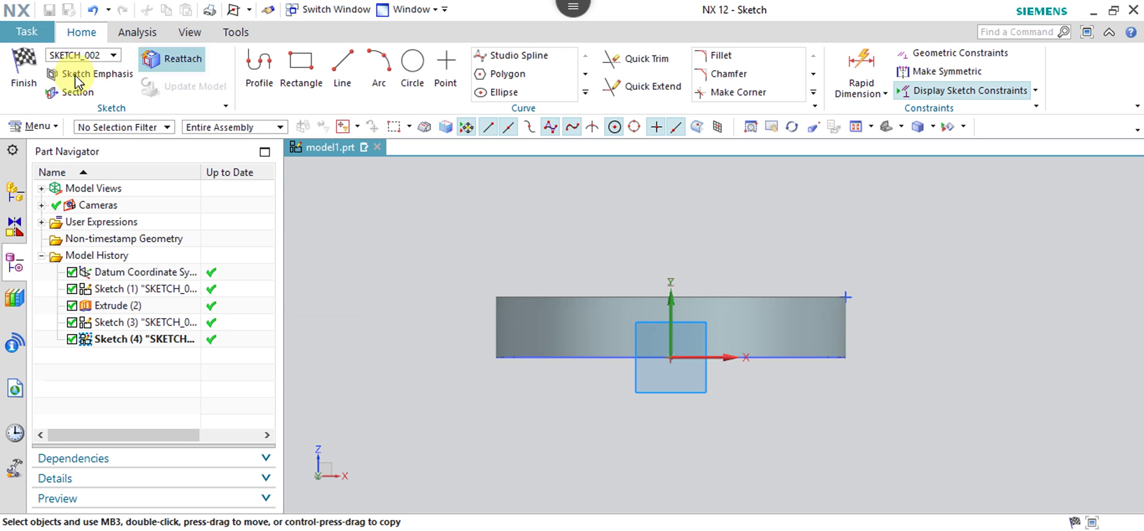
click(585, 92)
Add an intersection point where the disc's bottom edge crosses the XZ plane, cycling to the other end
click(608, 111)
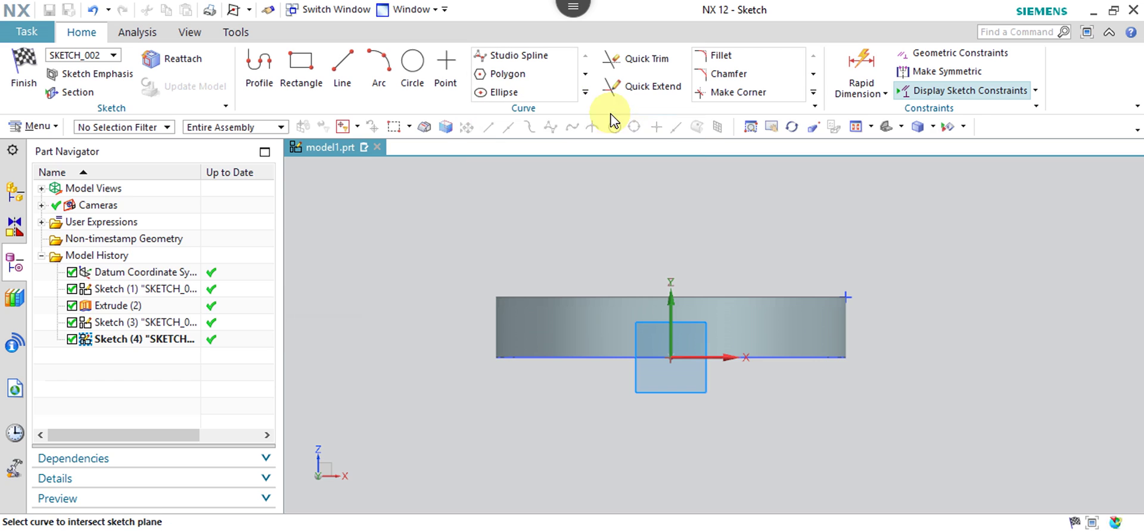
click(553, 358)
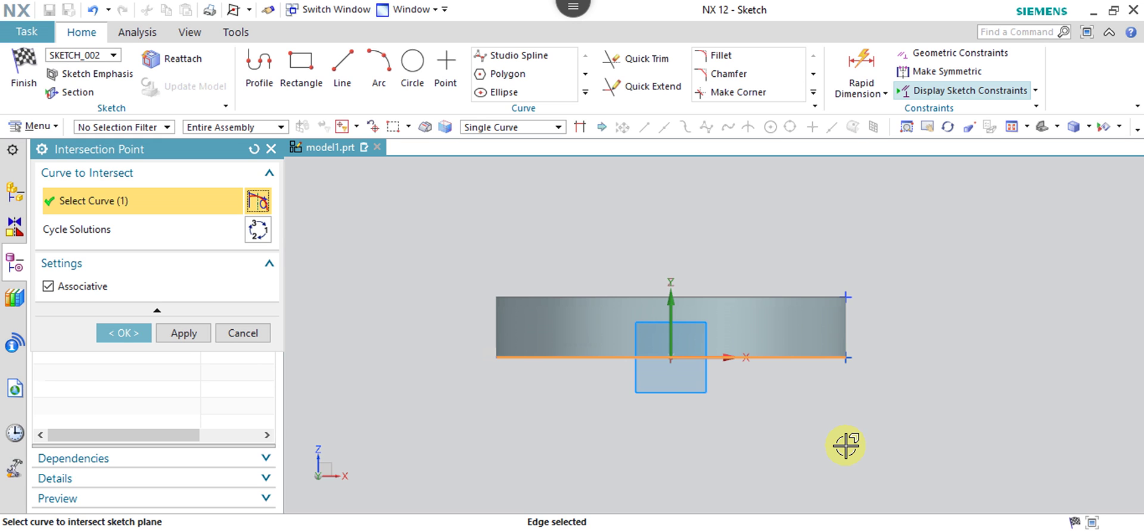
click(259, 231)
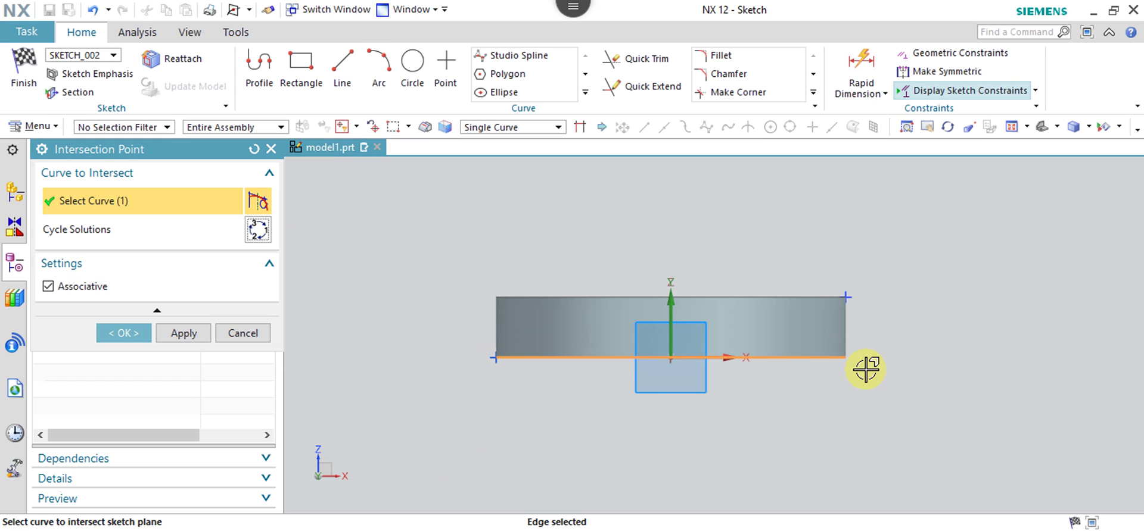
click(262, 235)
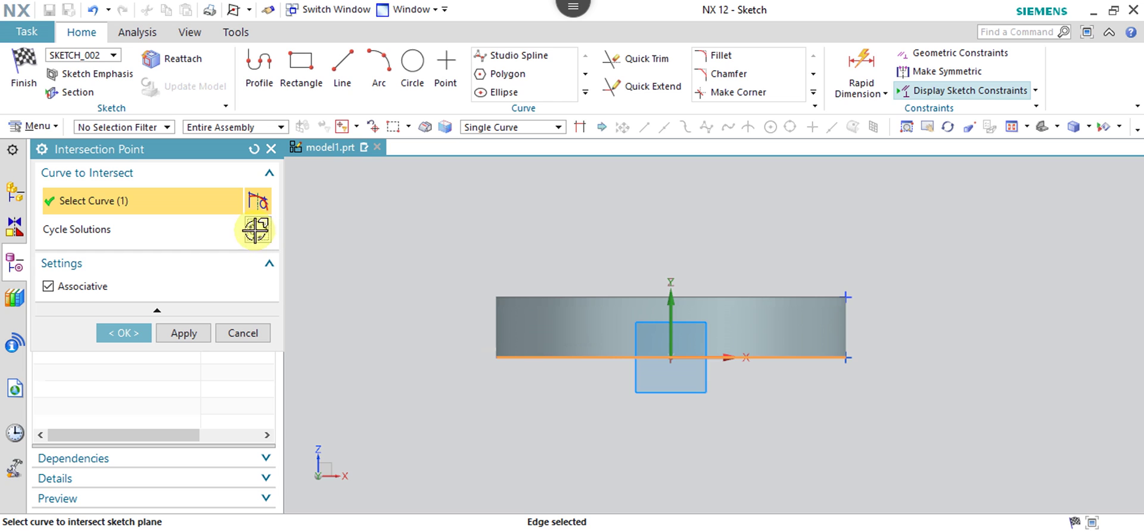
click(490, 356)
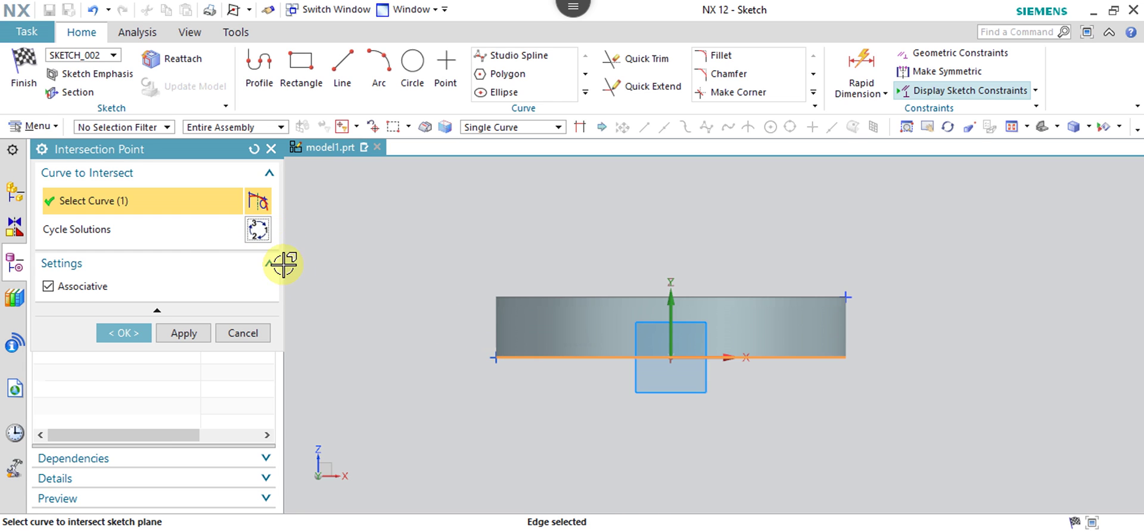
click(259, 237)
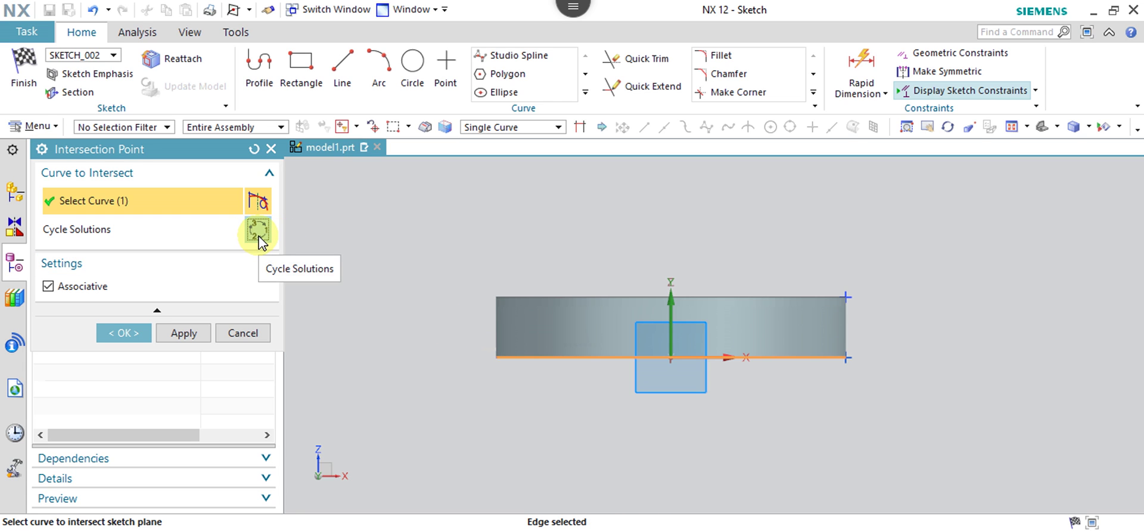
click(259, 237)
click(253, 334)
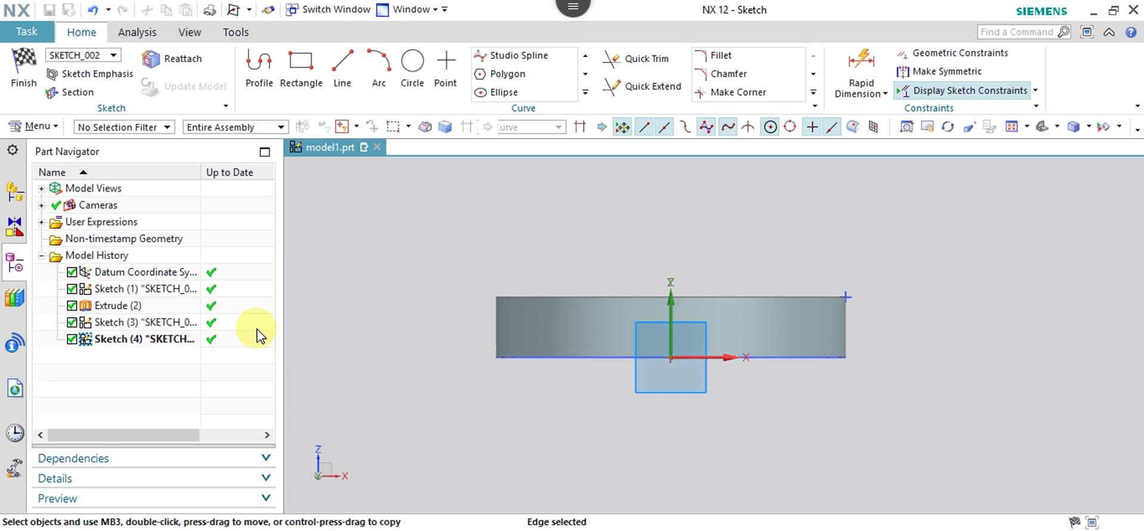
mouse_move(427, 341)
middle_down()
mouse_move(429, 284)
mouse_move(442, 271)
middle_up()
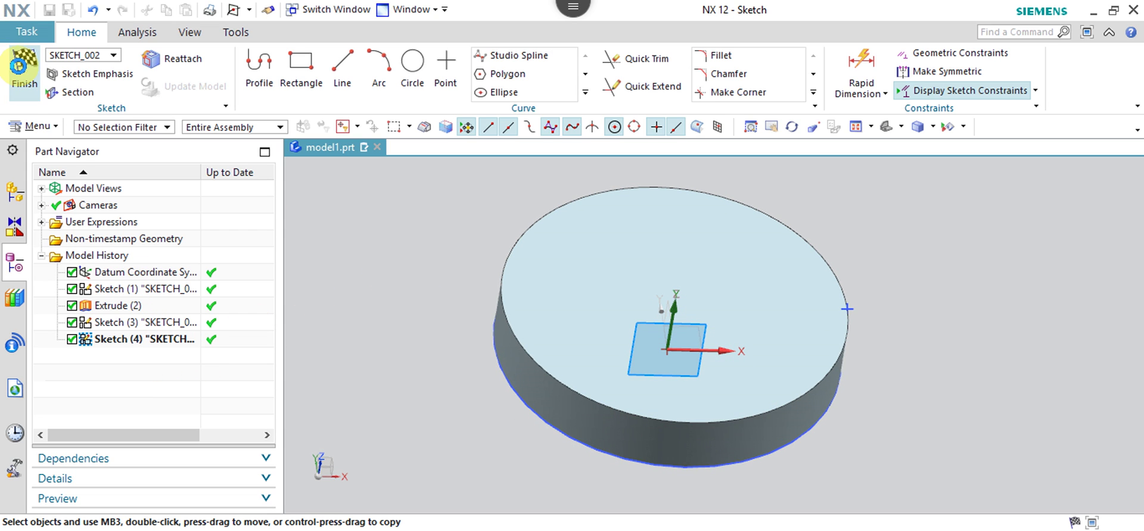
Finish Sketch (4) and return to Modeling
click(18, 66)
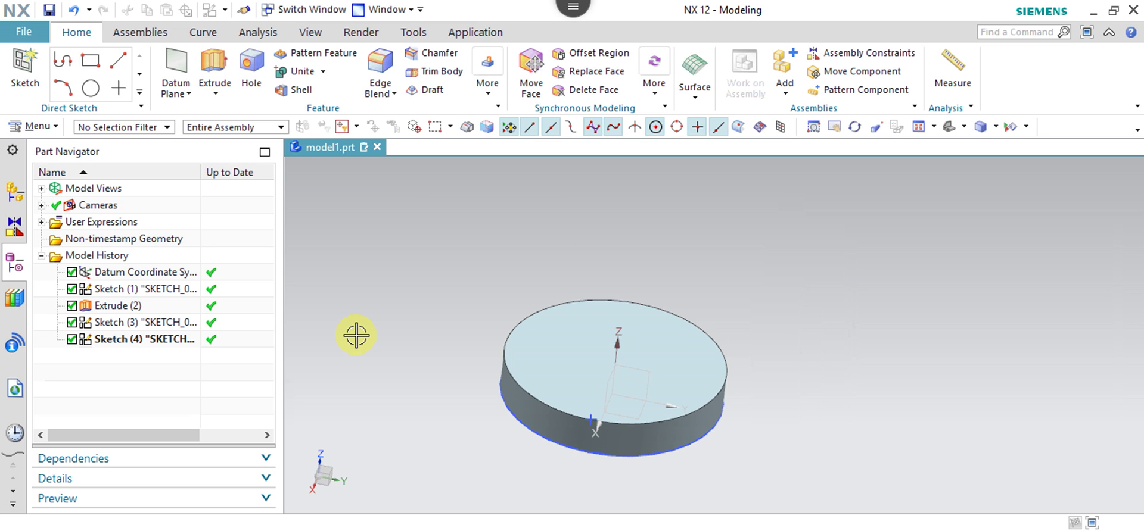
Draw a rectangle near the centre of the disc's top face as Sketch (5) and finish it
click(25, 70)
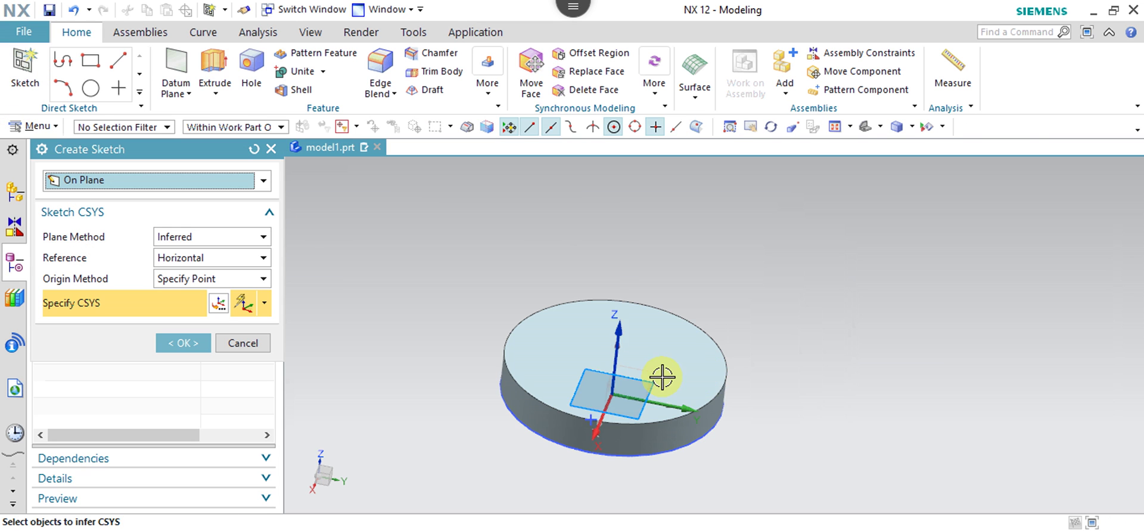
click(682, 356)
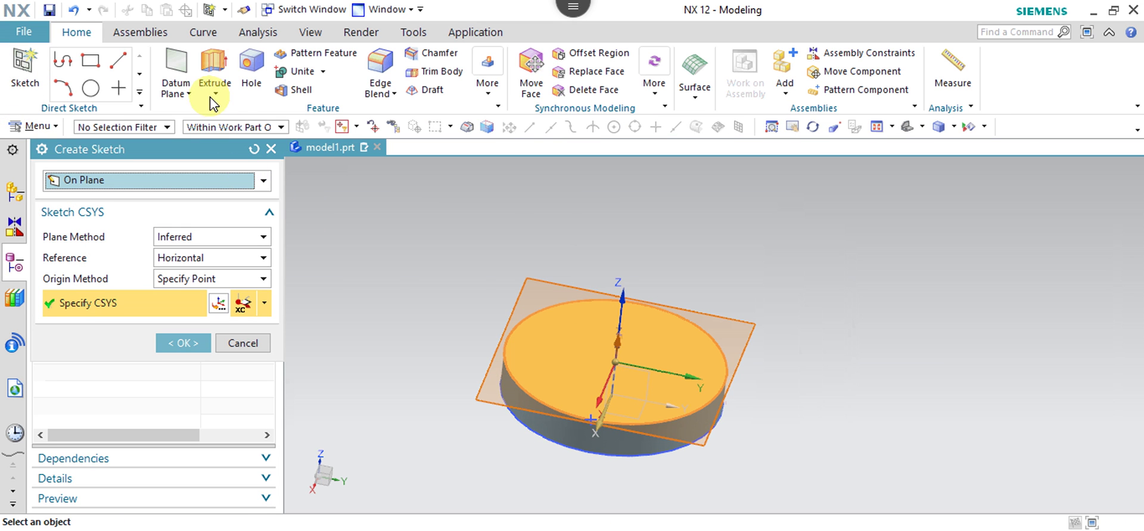
click(90, 59)
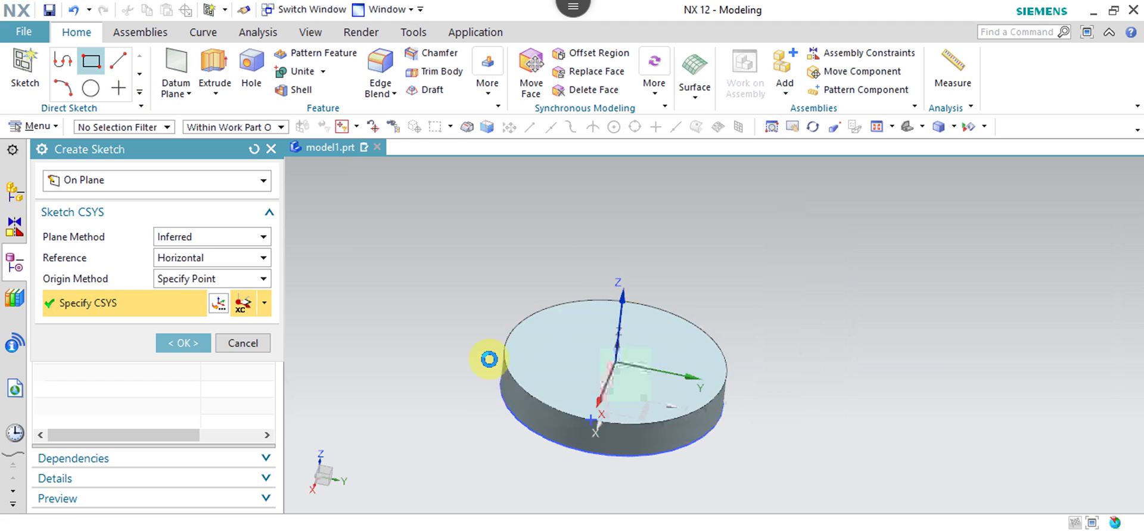
middle_click(488, 360)
click(655, 331)
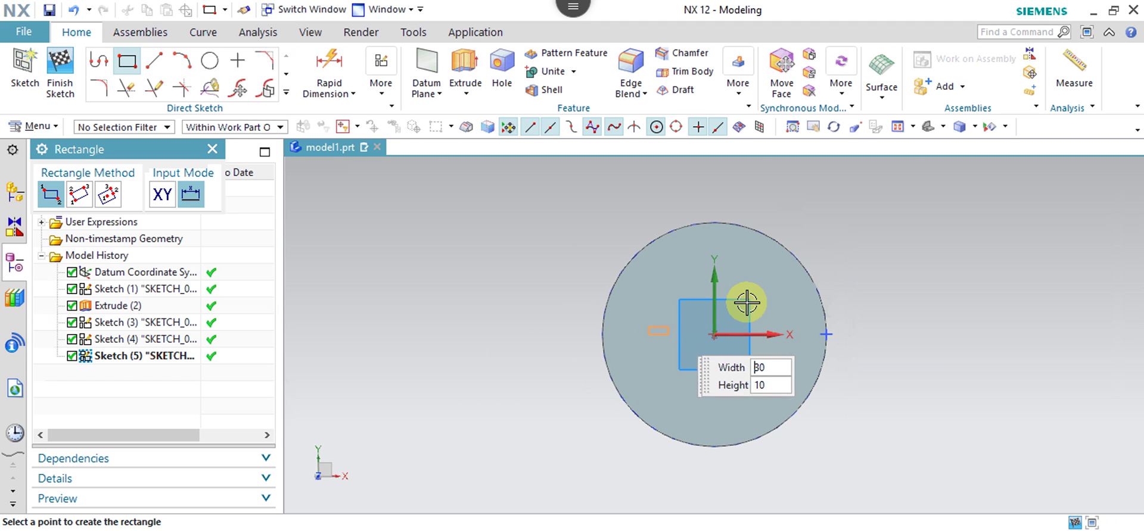
click(760, 280)
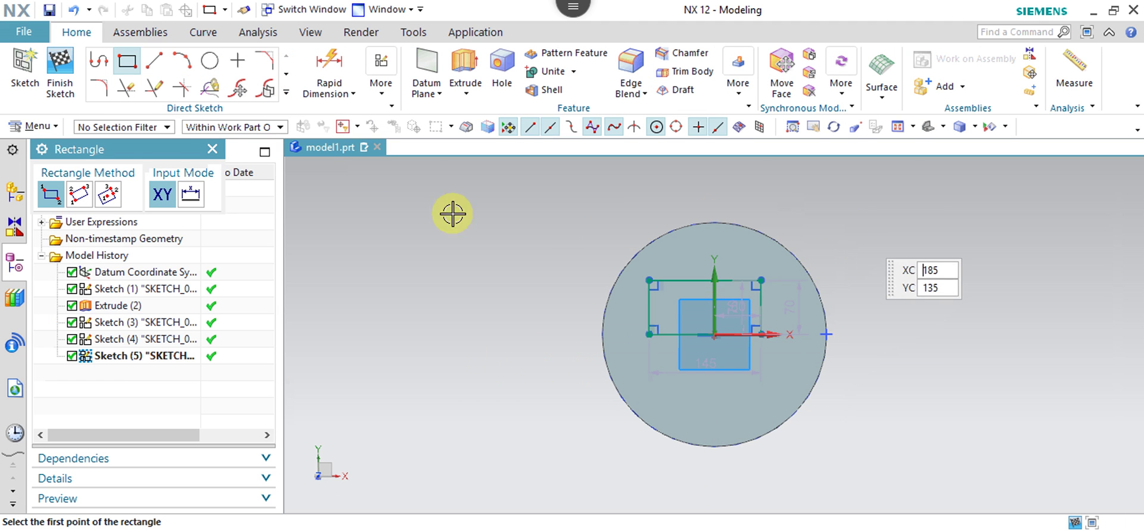
click(65, 84)
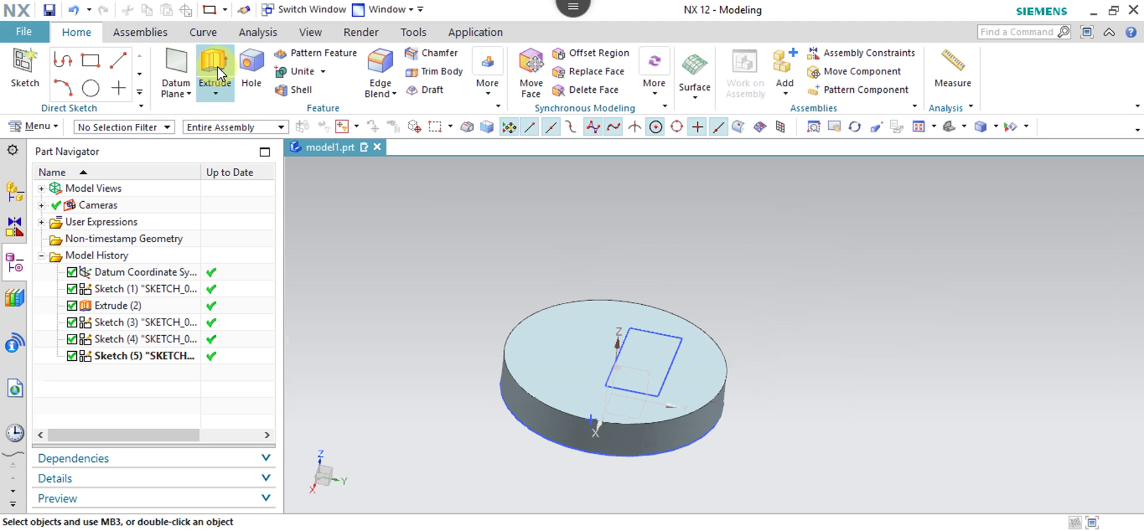
Extrude the rectangle sketch 50 mm upward with Unite, creating Extrude (6) on the disc
click(218, 75)
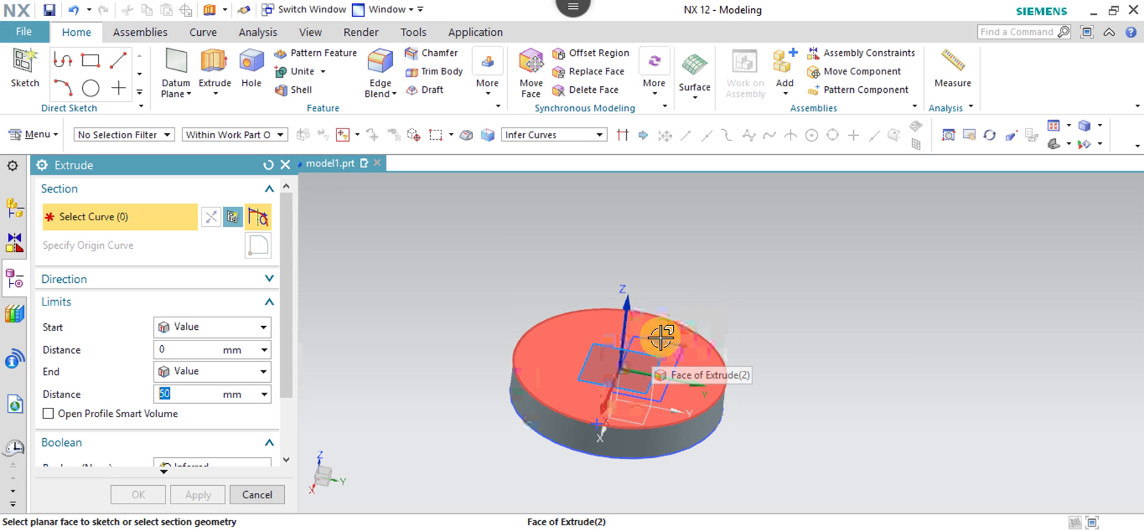
click(662, 338)
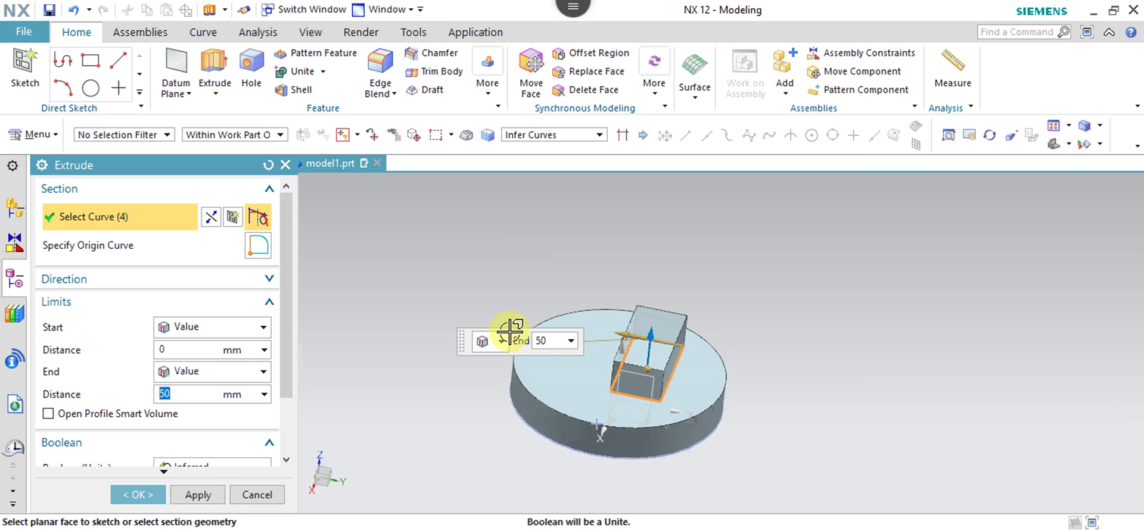
click(143, 495)
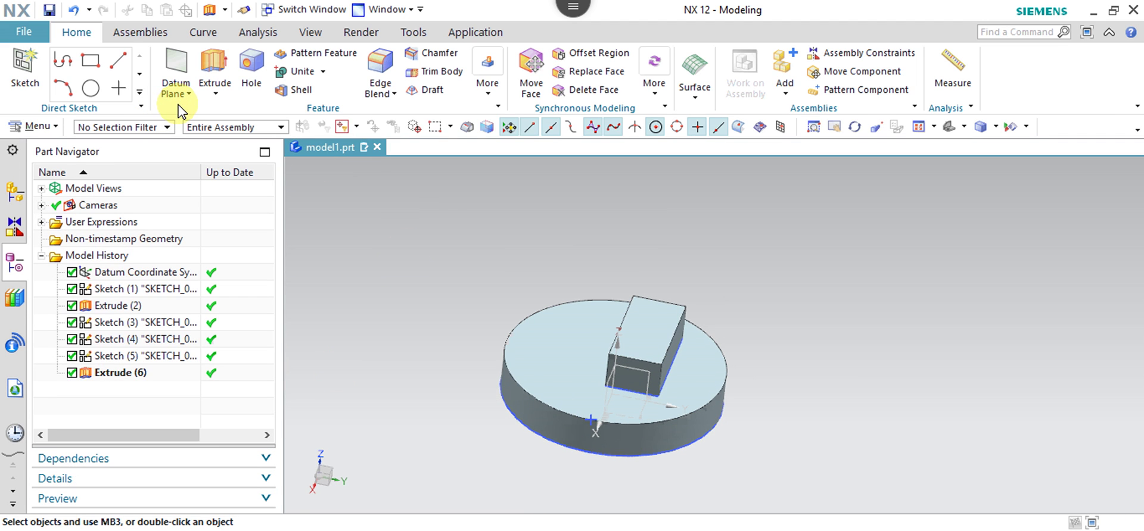
Create a sketch on the block's top face and open it in the Sketch Task Environment
click(24, 67)
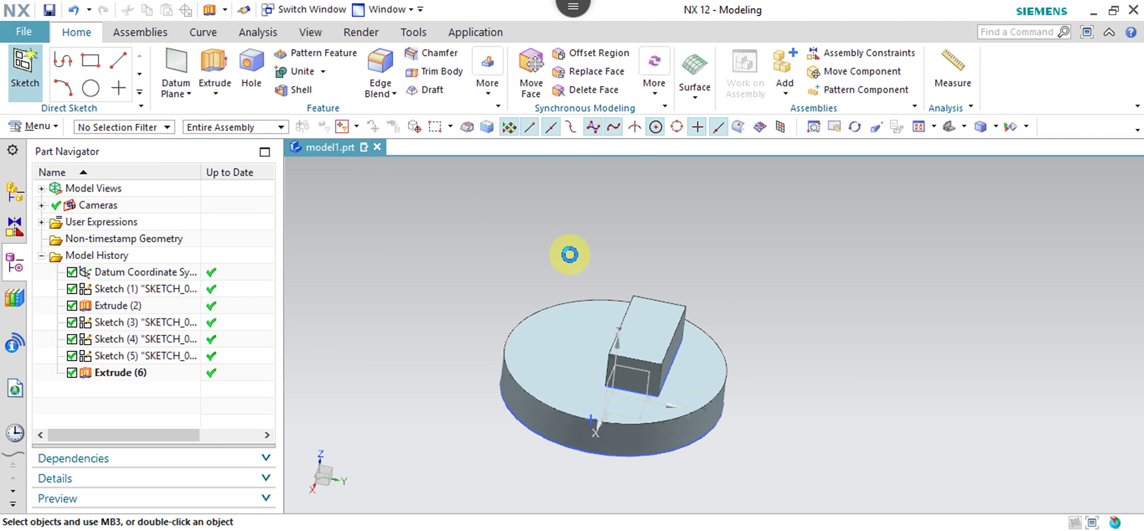
click(650, 320)
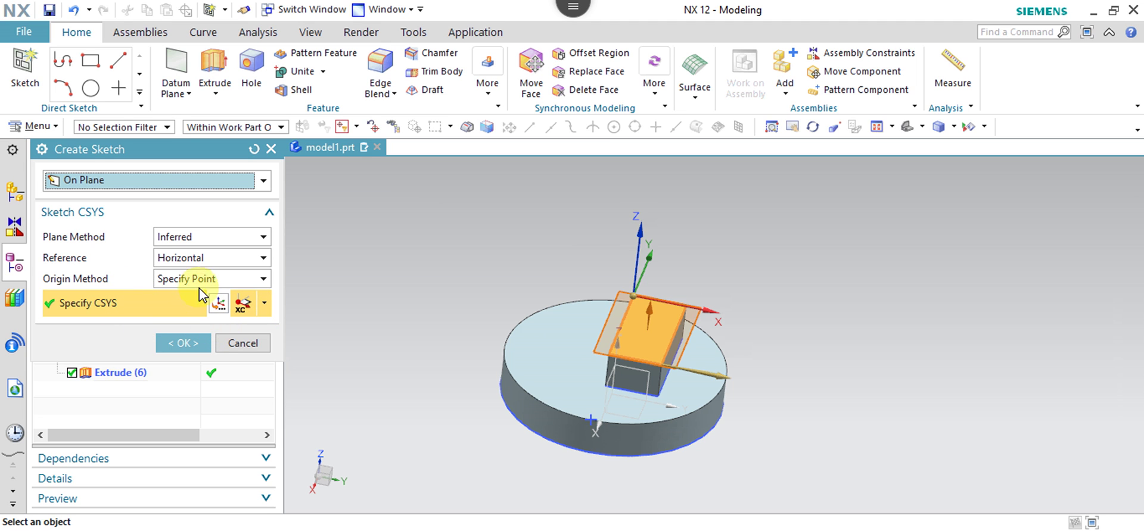
click(24, 83)
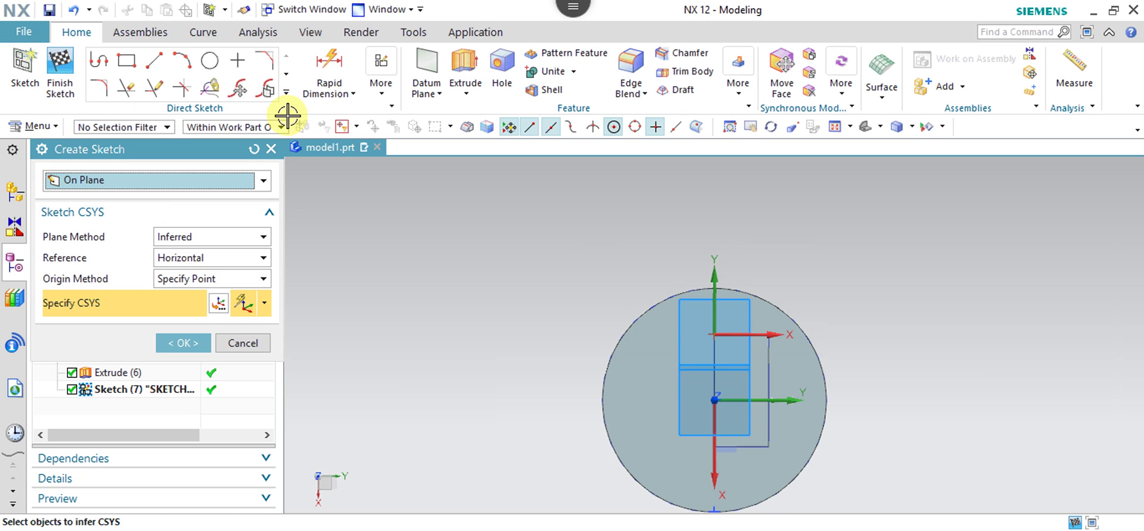
click(381, 78)
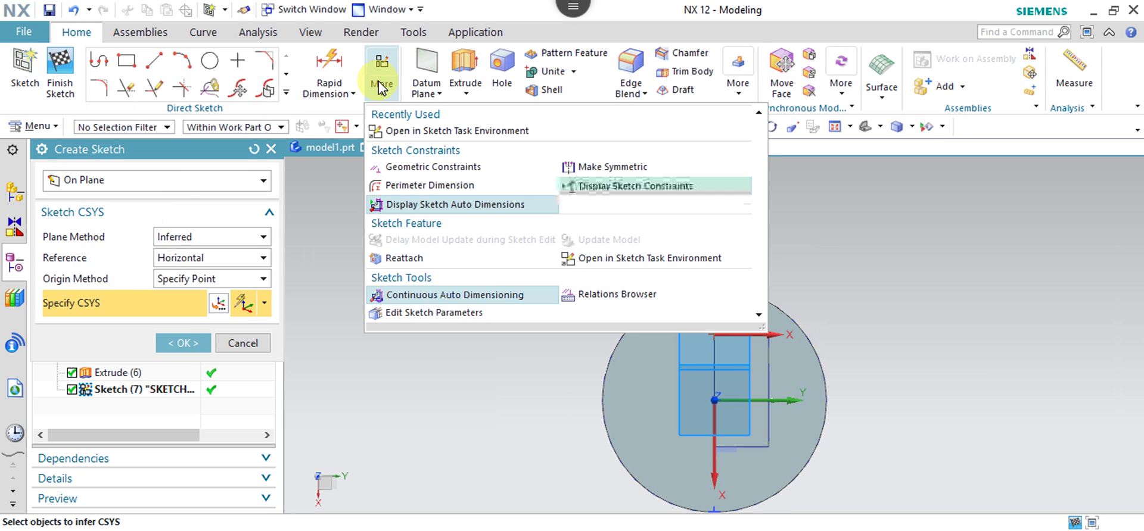
click(612, 261)
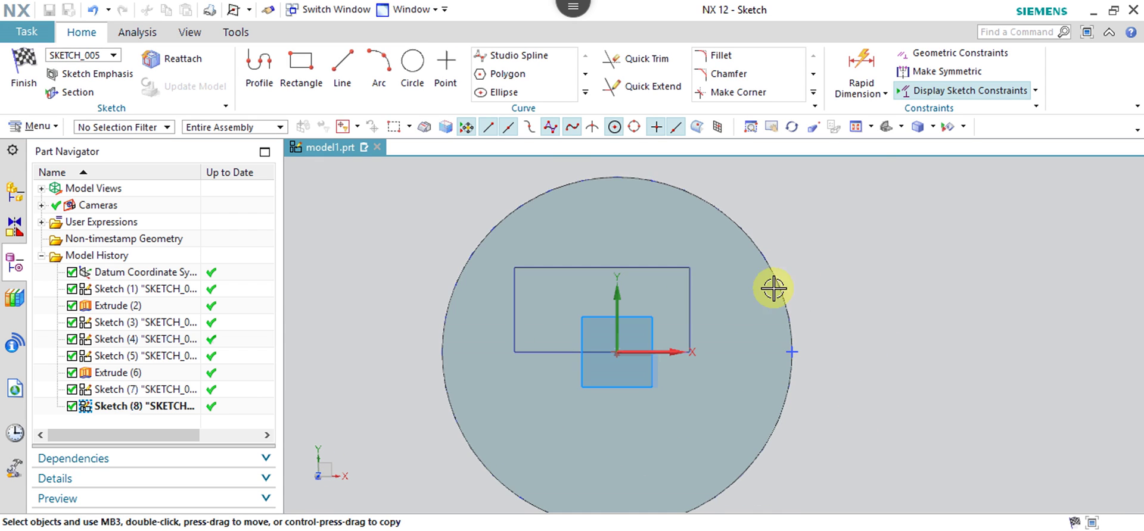
Launch Intersection Point from the expanded Curve gallery in Sketch (8)
scroll(580, 206, down, 2)
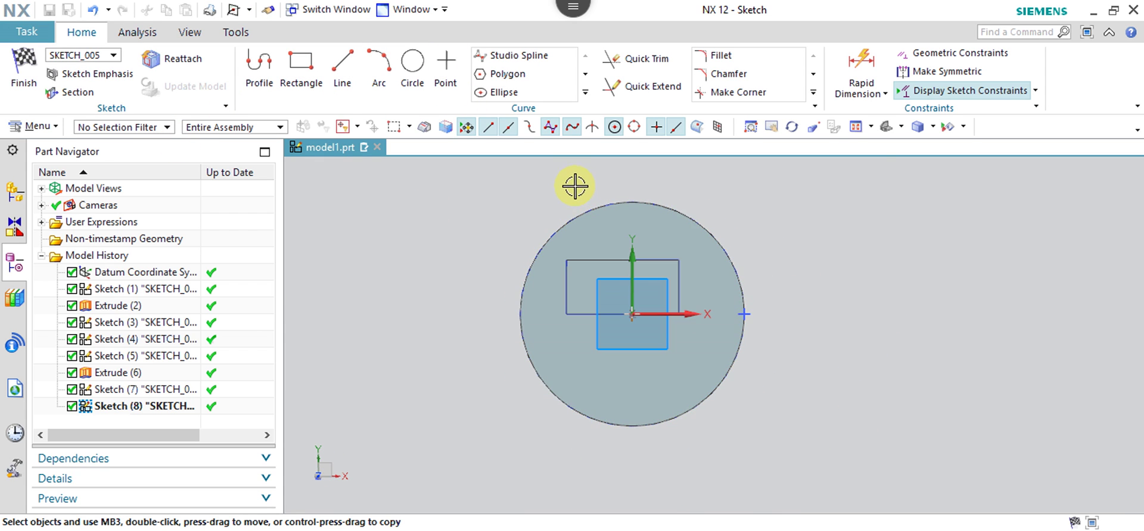
scroll(575, 186, up, 2)
scroll(575, 186, up, 1)
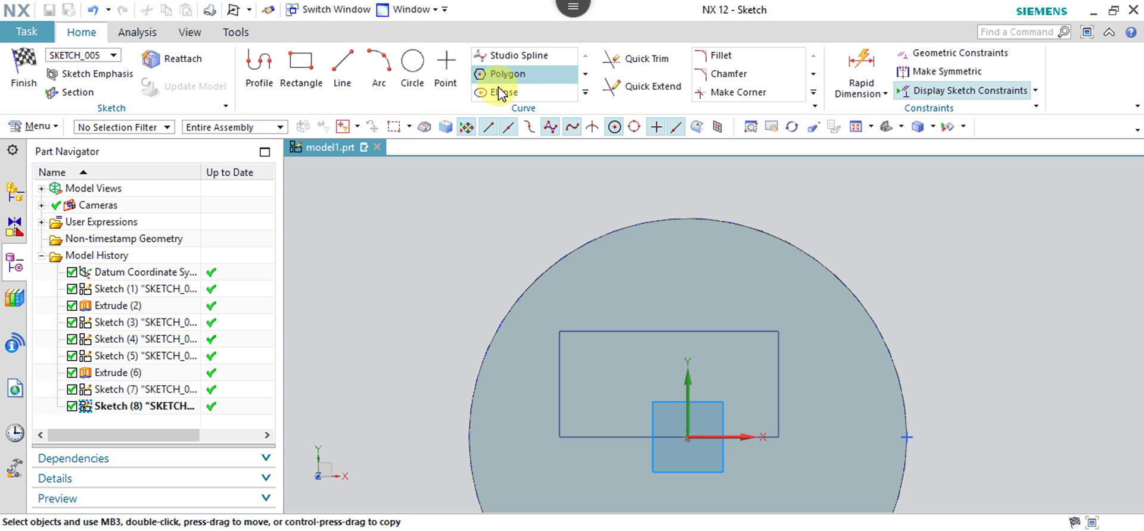
click(585, 93)
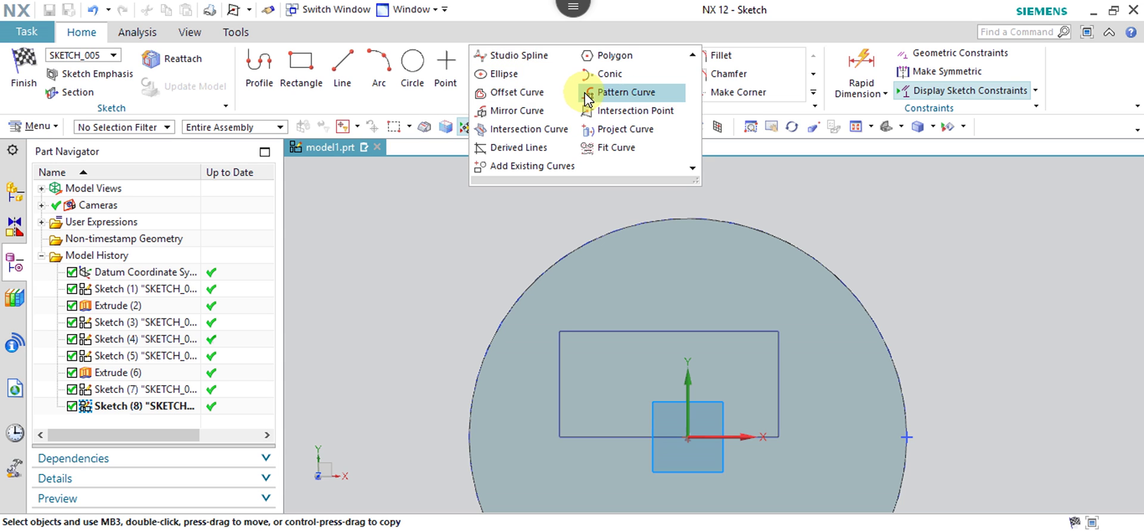
click(621, 113)
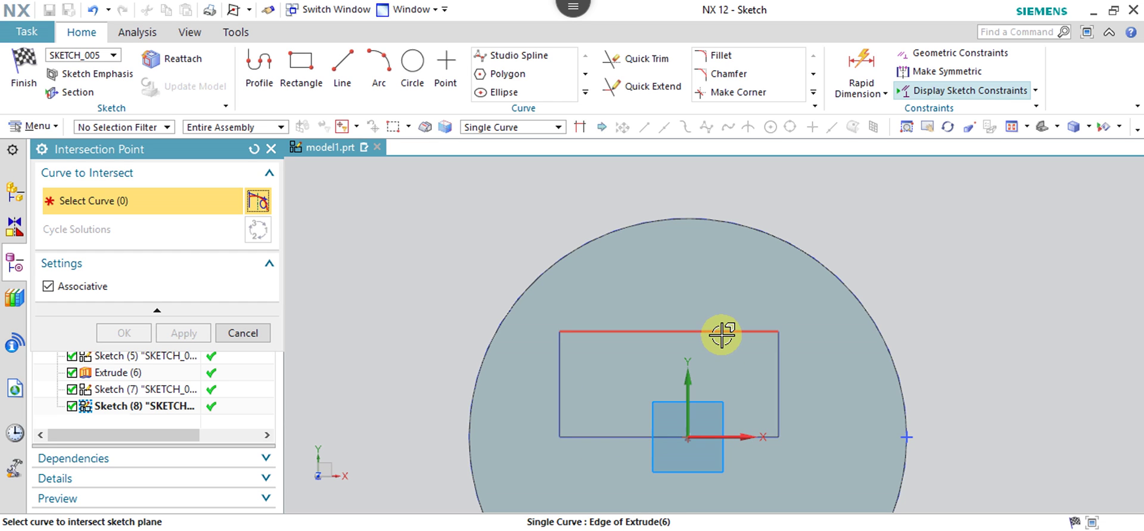
Try an intersection point on the rectangle's top edge, dismiss the 'Curve extension failed' errors, and cancel
click(664, 362)
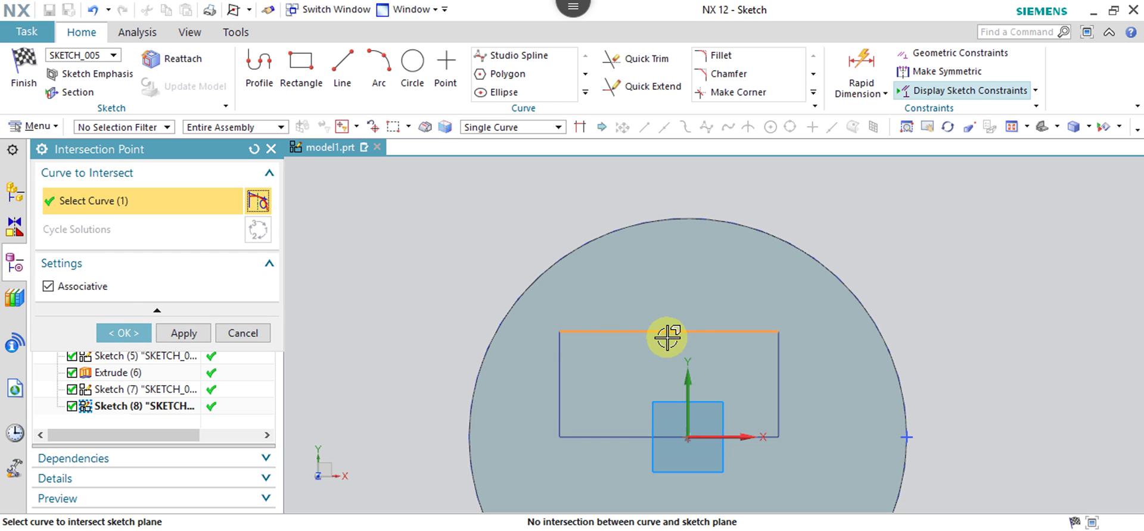
click(133, 333)
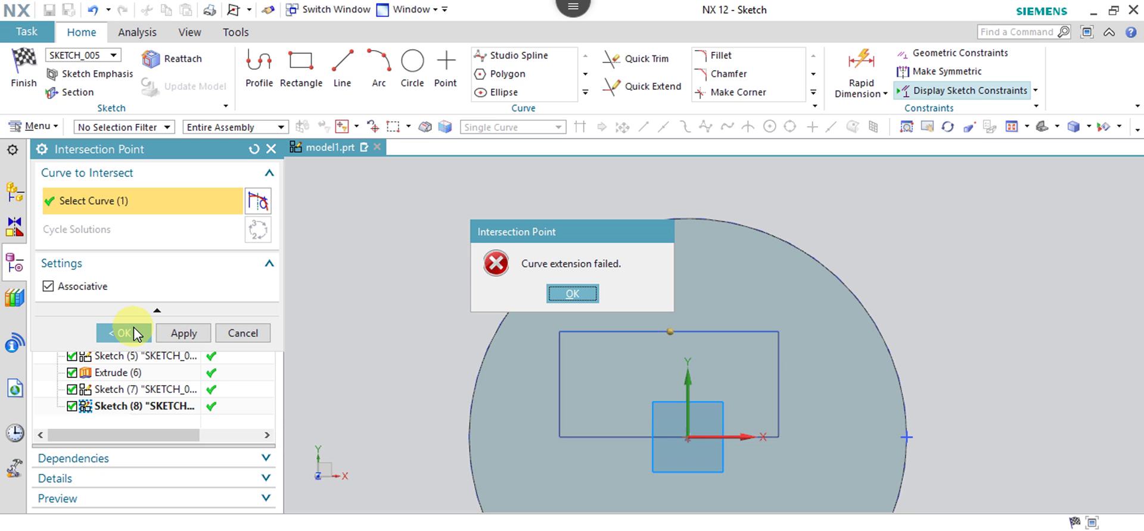
click(573, 295)
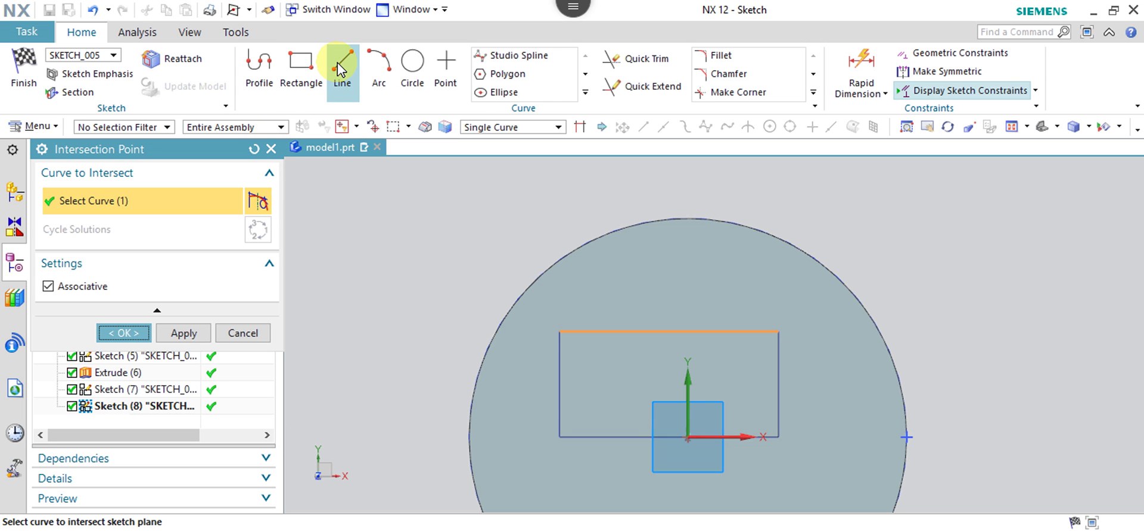
click(354, 106)
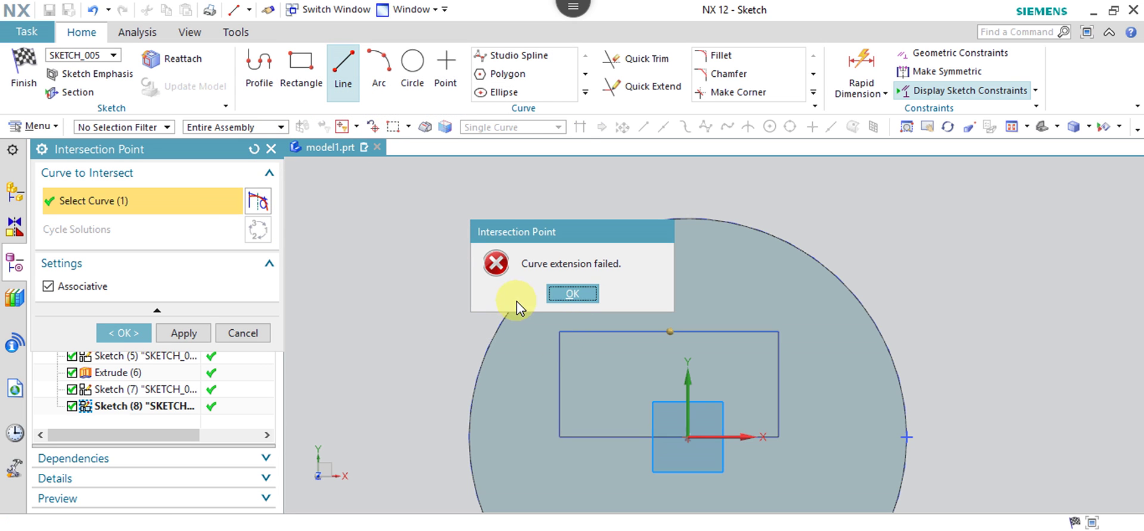
click(554, 293)
click(242, 332)
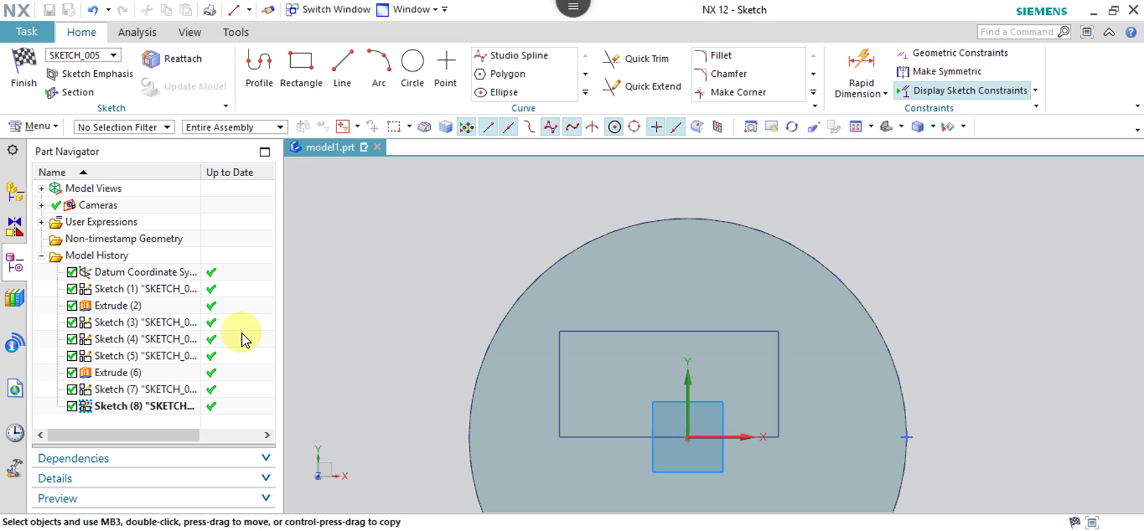
Draw a 95-long line from the rectangle's top-left corner up and to the left
click(341, 61)
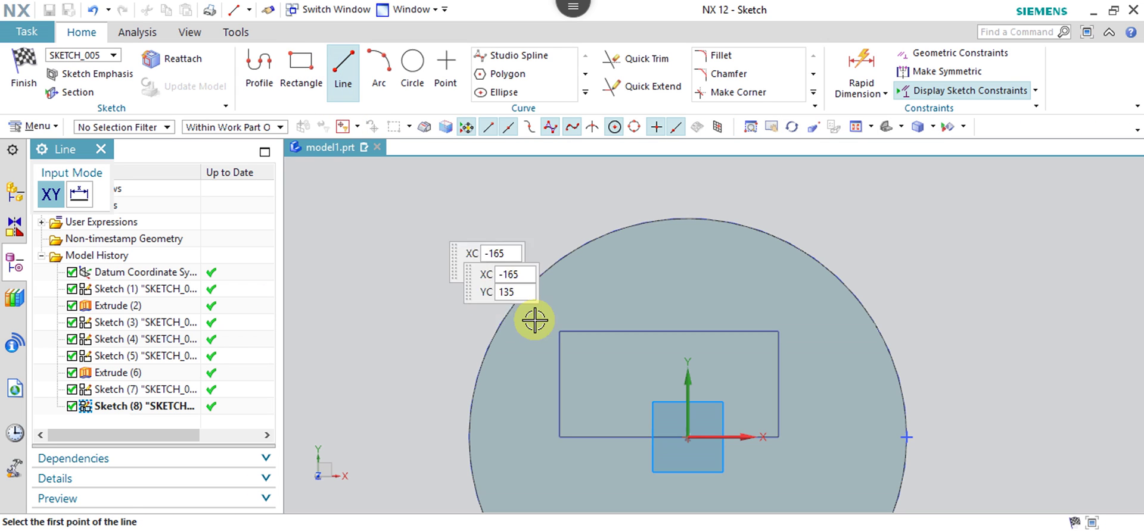
click(558, 331)
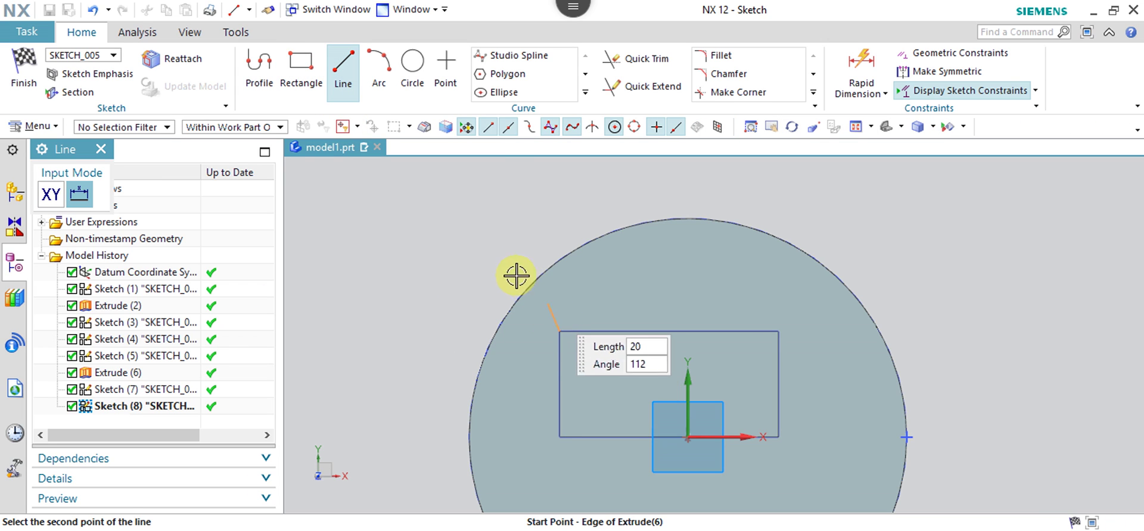
click(449, 239)
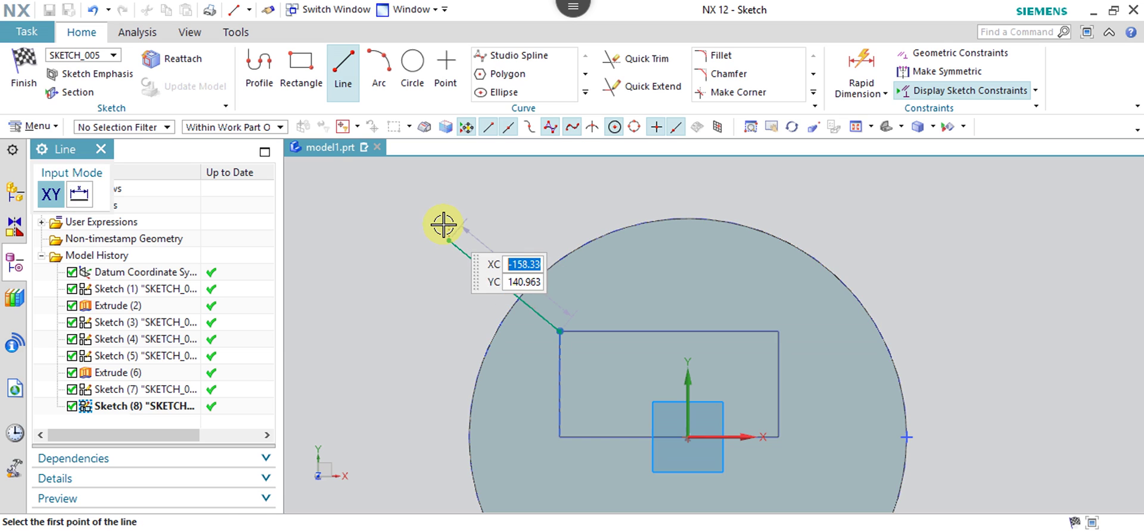
key(Escape)
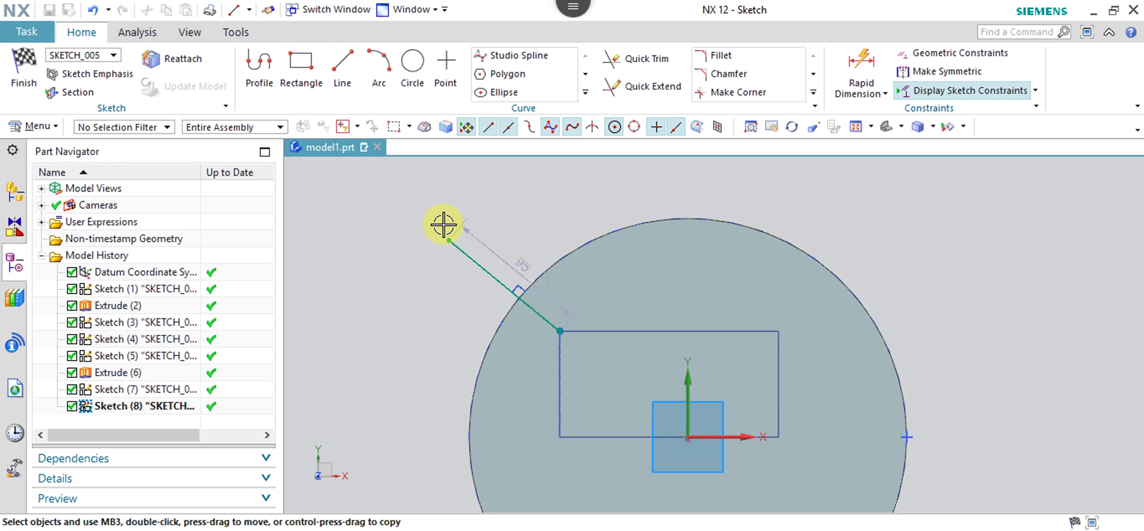